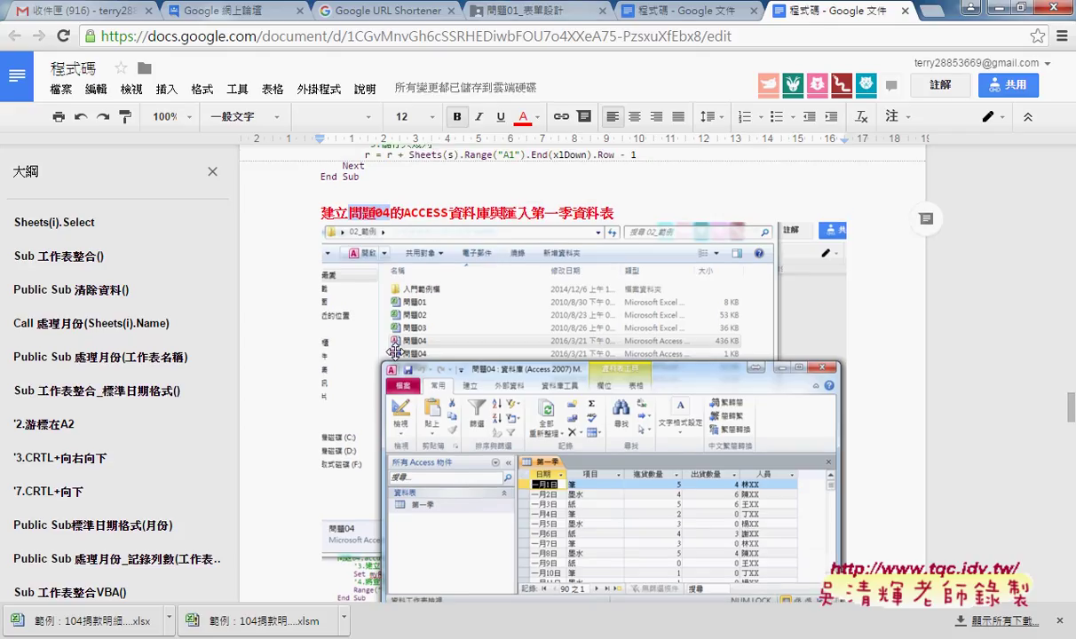
Scroll down to the Sub 利用ADO匯入所有資料庫資料 code and select the whole procedure.
scroll(594, 364, down, 6)
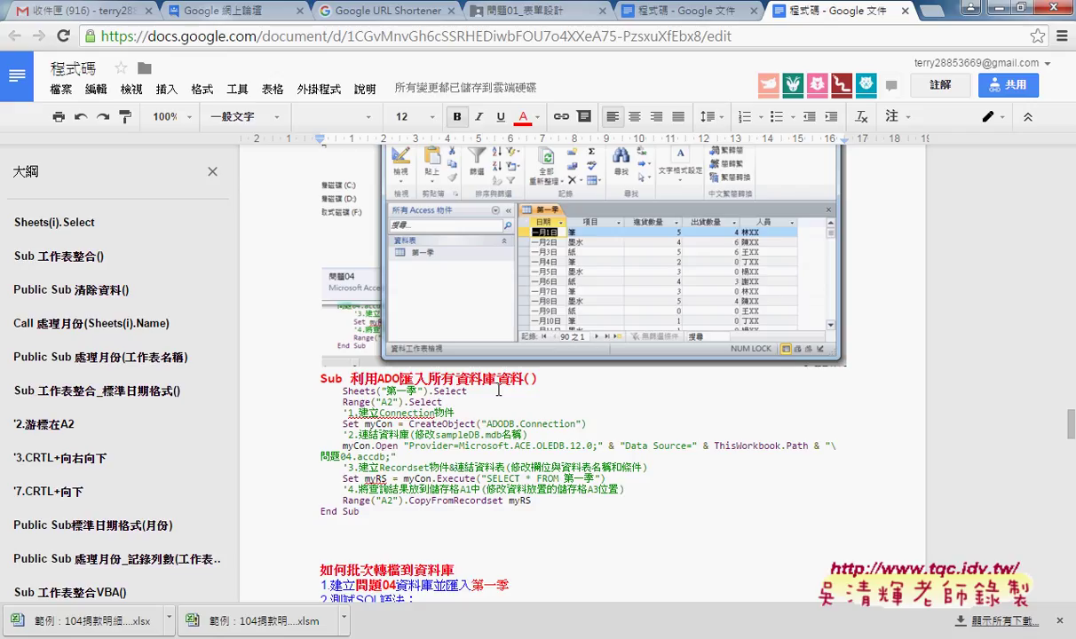
drag(359, 512, 307, 376)
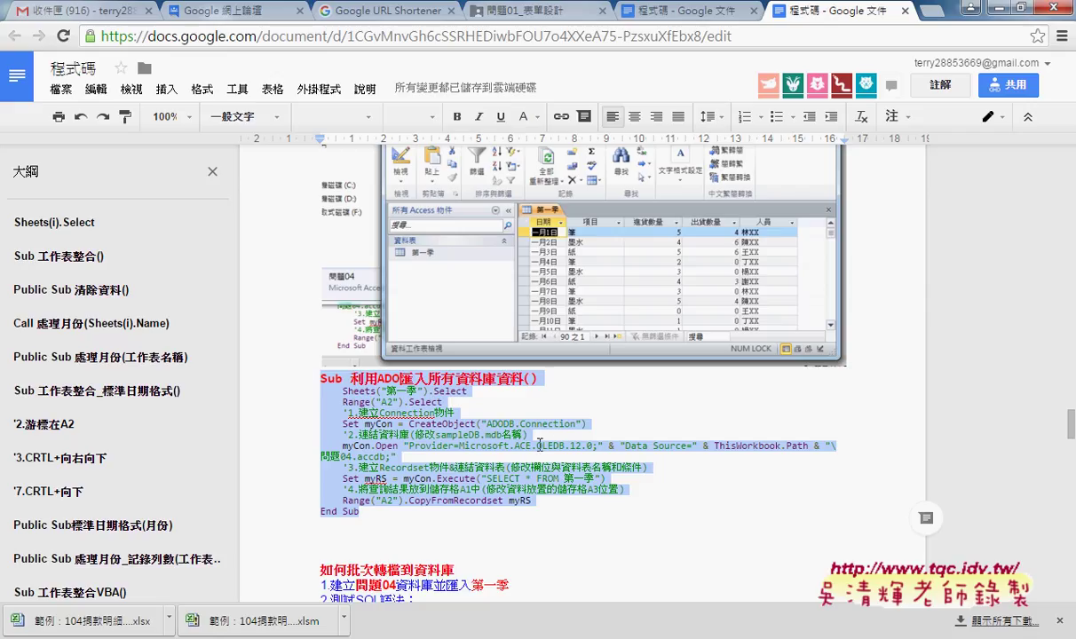
Highlight CreateObject("ADODB.Connection") and the full Sub, then bring the Access database forward.
drag(586, 424, 407, 424)
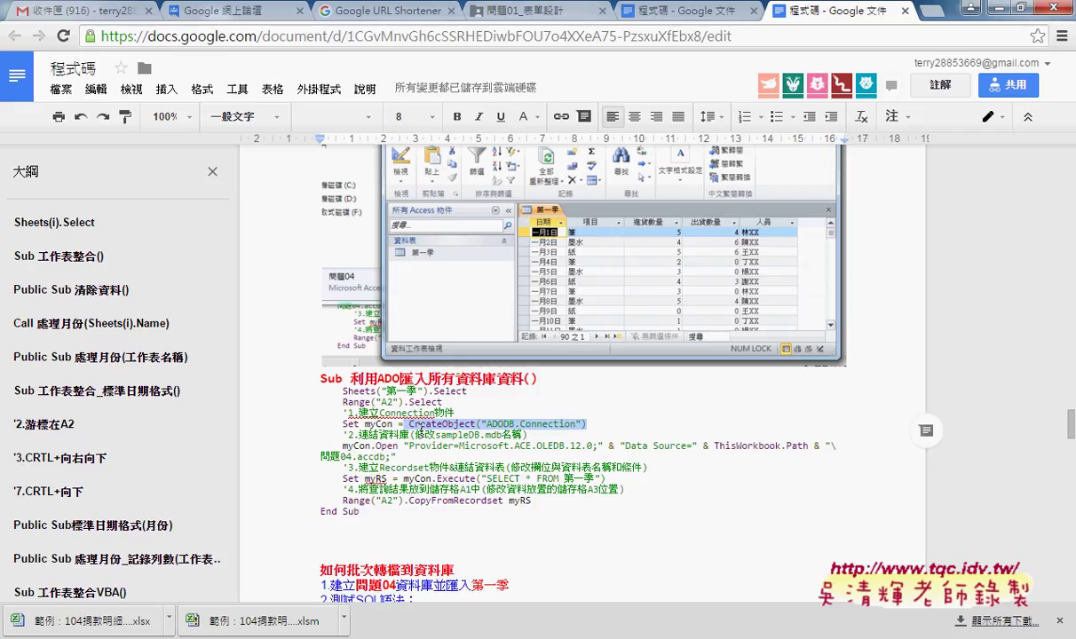
drag(359, 512, 317, 384)
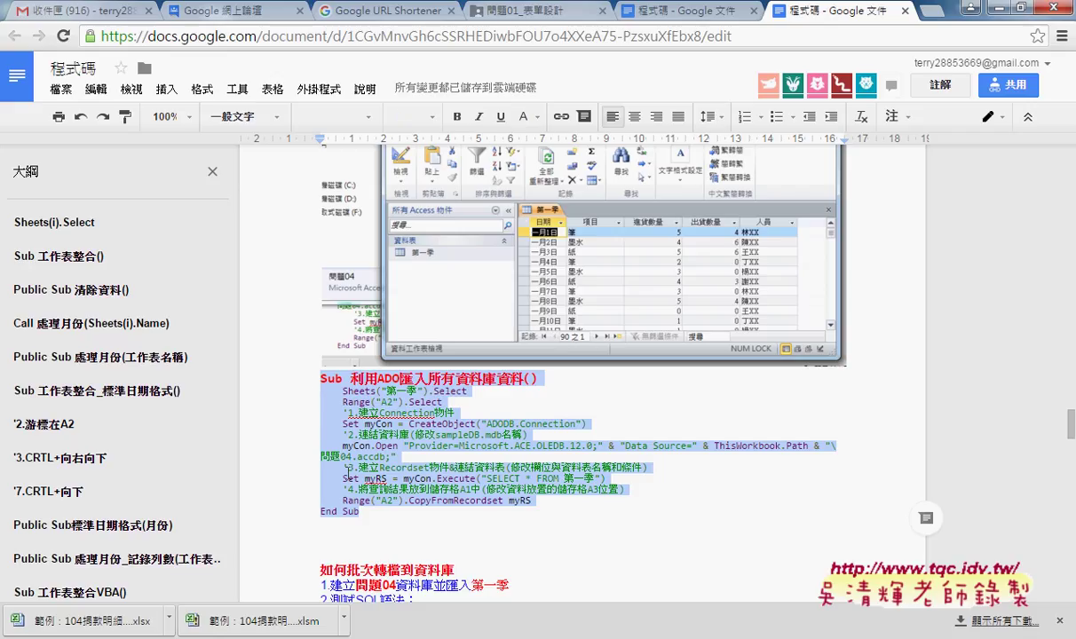
key(alt+Tab)
key(alt+Tab)
key(alt+Tab)
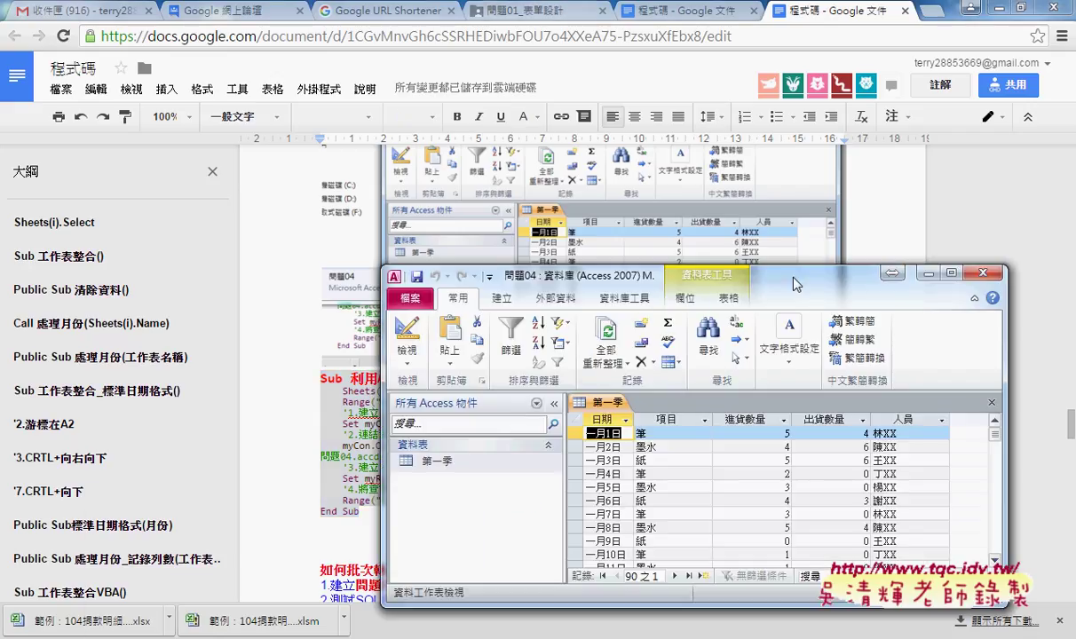
Move the Access window aside and close the 問題04 database.
drag(796, 284, 655, 179)
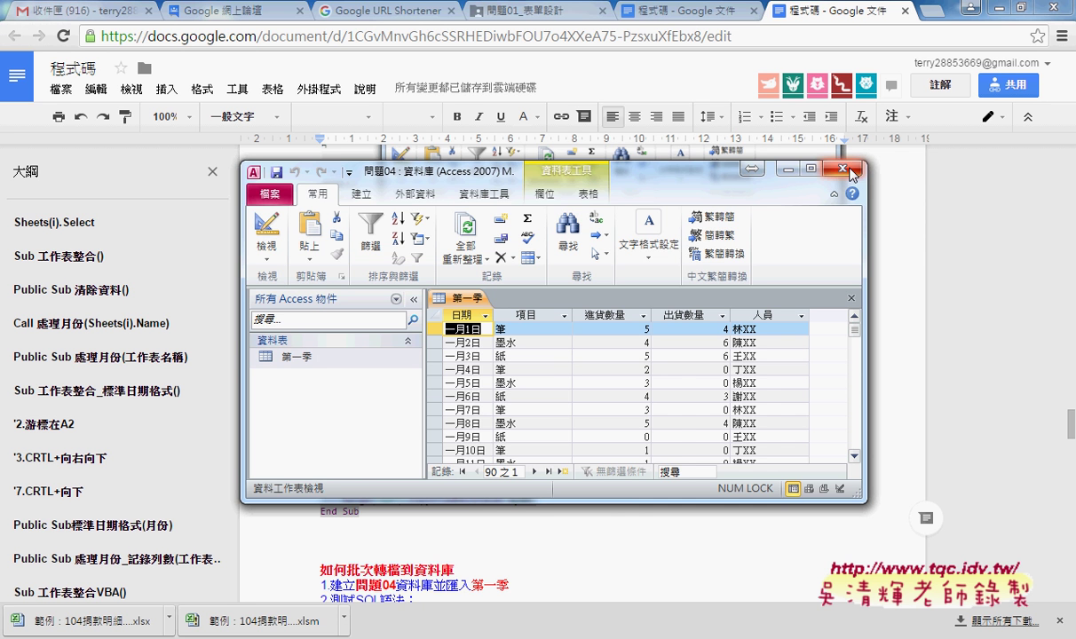
click(850, 172)
Minimize Chrome, close the folder window and position the VBA editor showing Module1.
click(1000, 9)
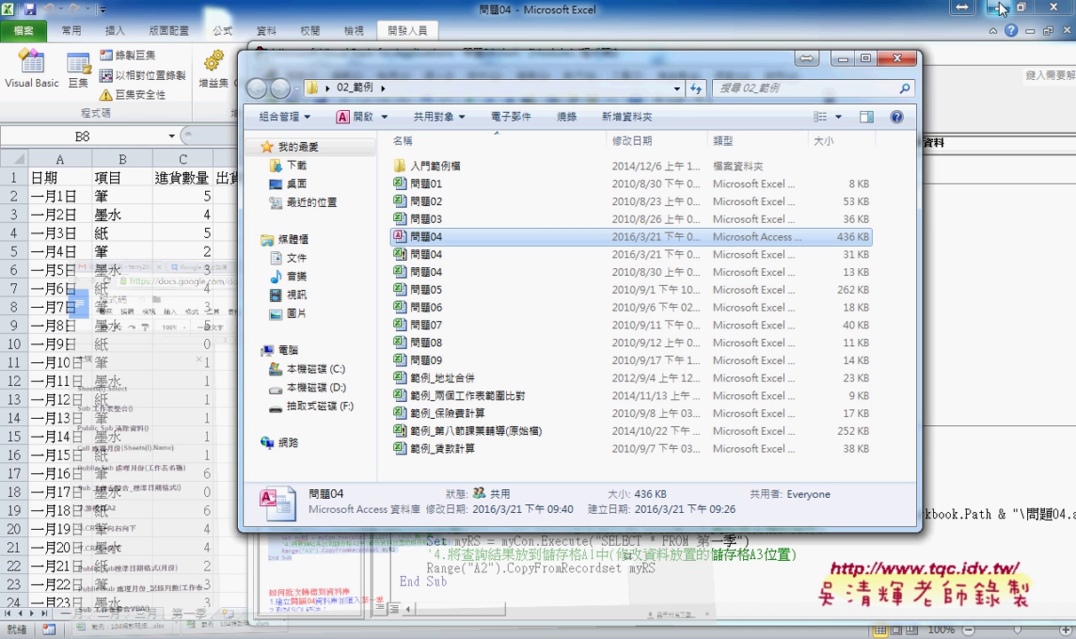
click(846, 32)
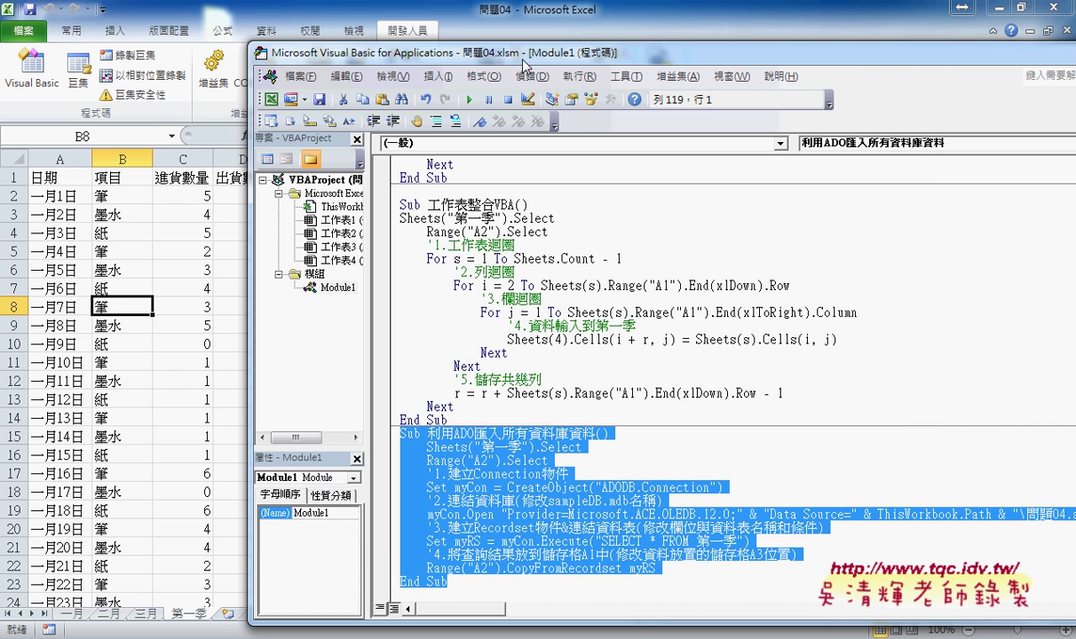
drag(450, 55, 429, 31)
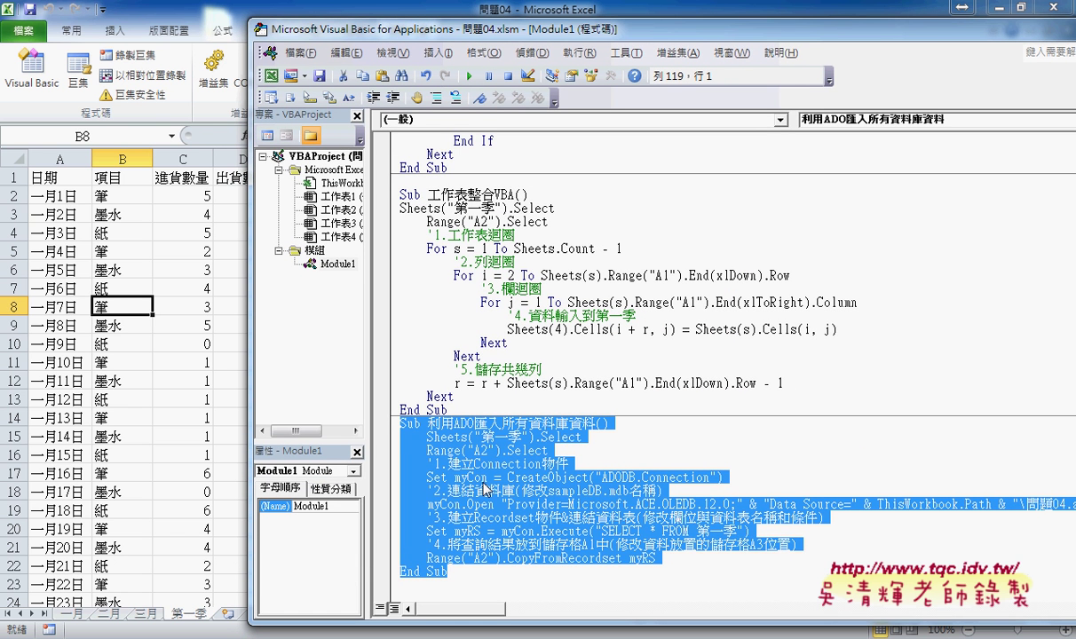
Highlight the Sub name, 第一季 sheet, Range A2, CreateObject, Provider, Data Source and ThisWorkbook parts.
drag(427, 423, 583, 423)
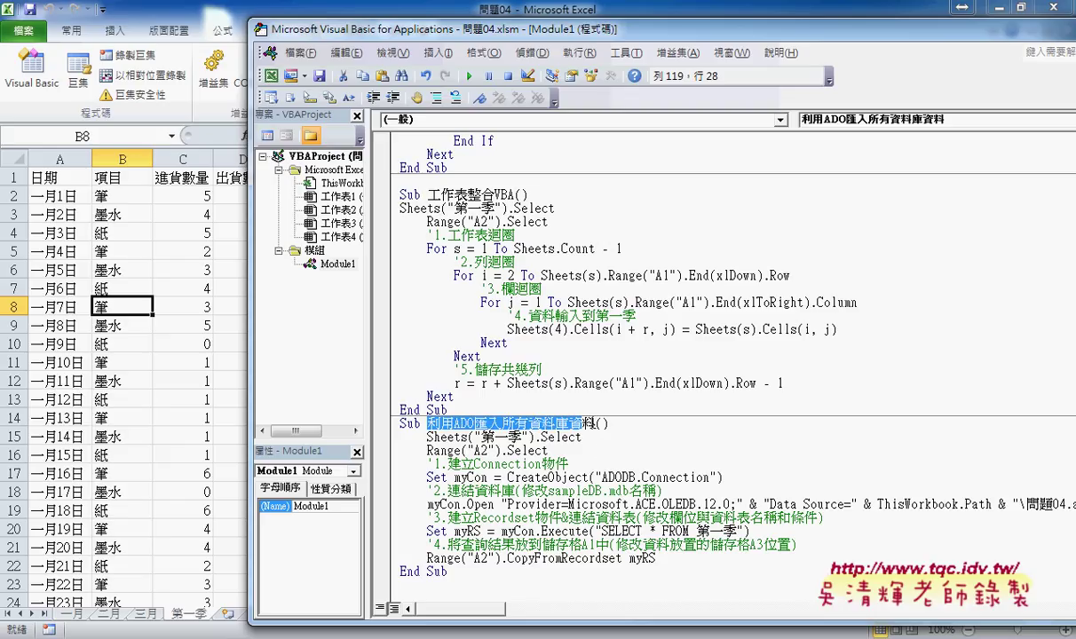
mouse_move(567, 36)
mouse_down()
mouse_move(655, 42)
mouse_move(630, 46)
mouse_up()
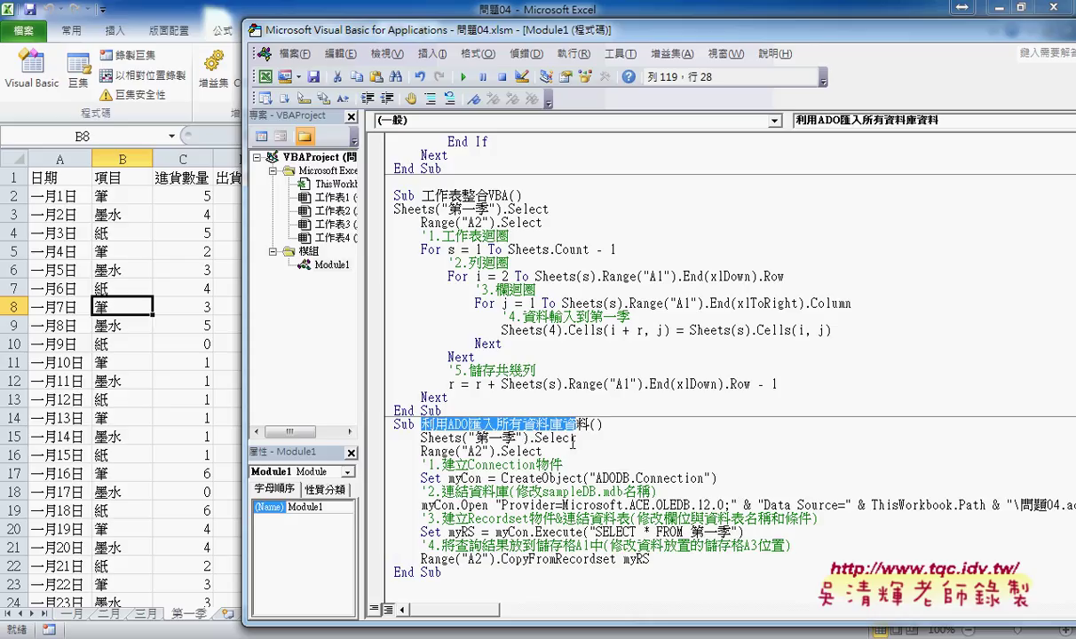
drag(576, 438, 420, 438)
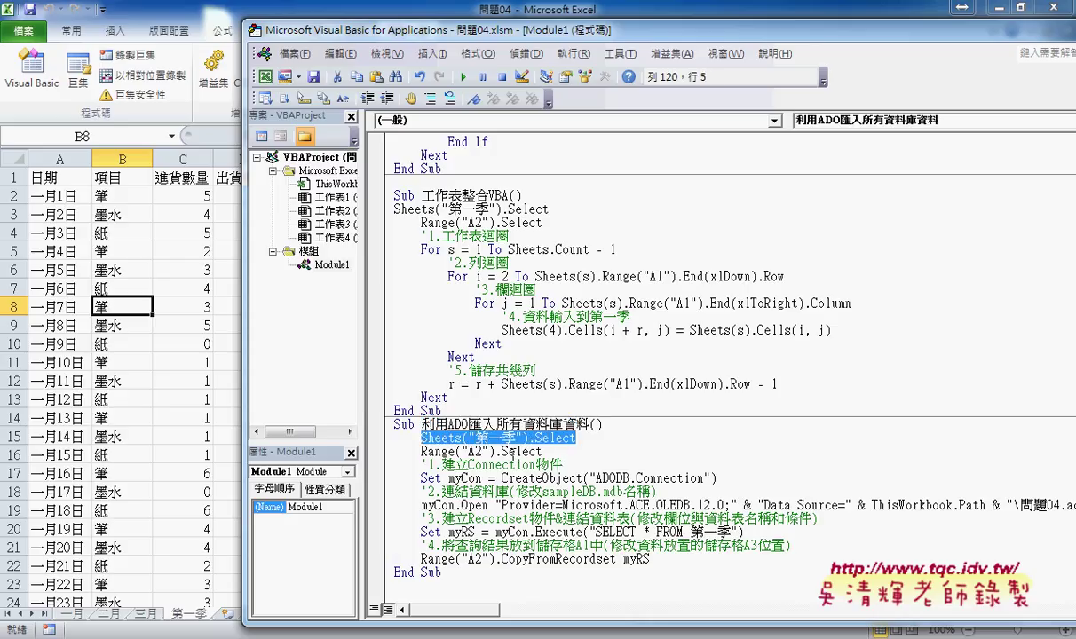
drag(541, 451, 420, 451)
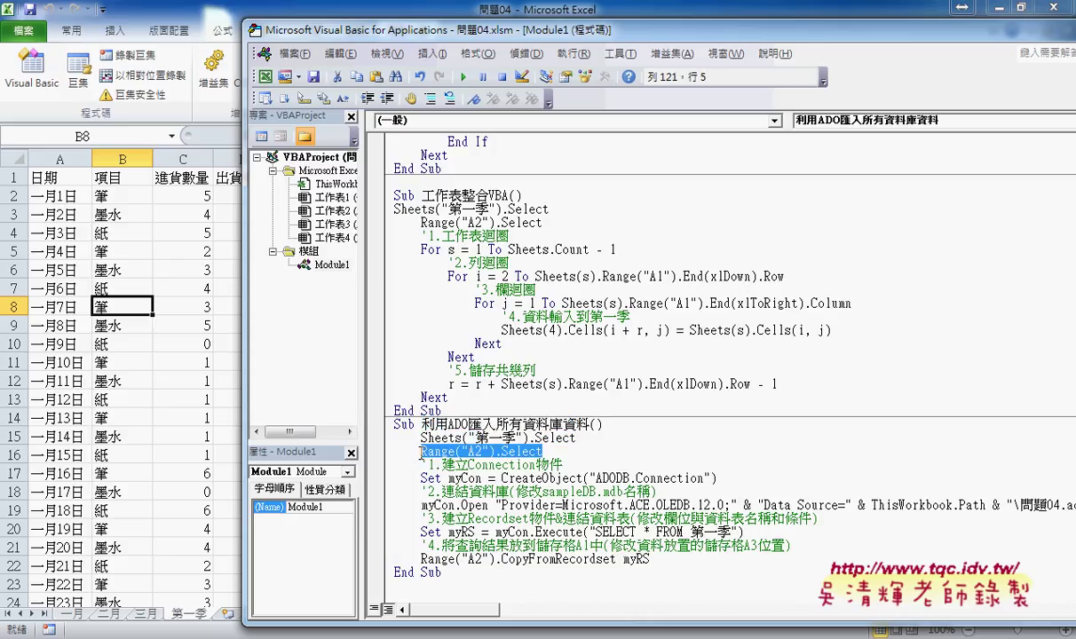
drag(717, 478, 422, 479)
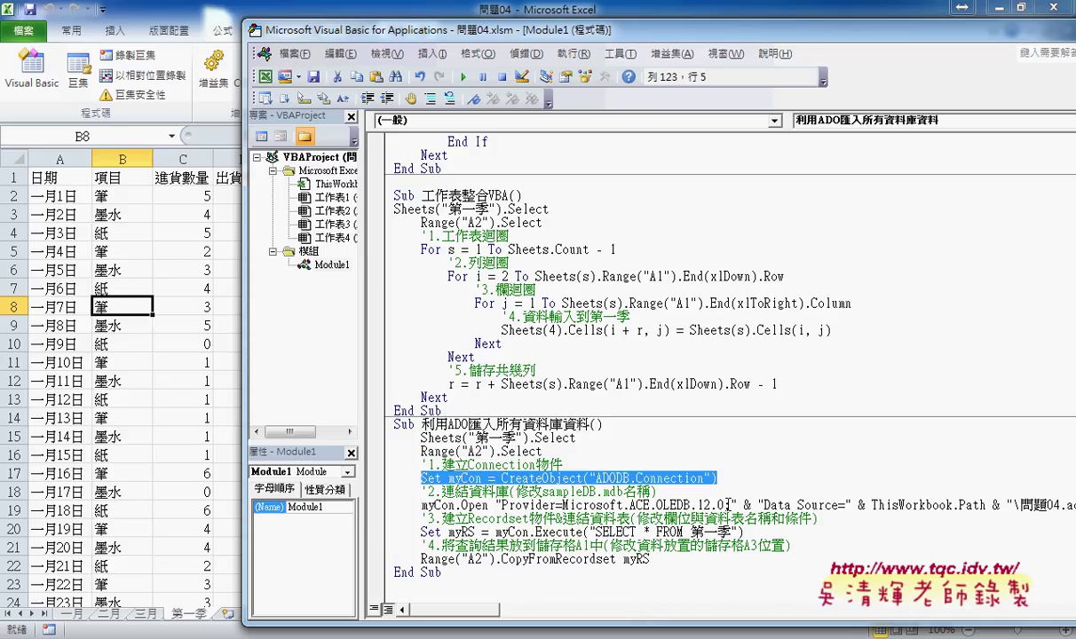
drag(724, 504, 460, 504)
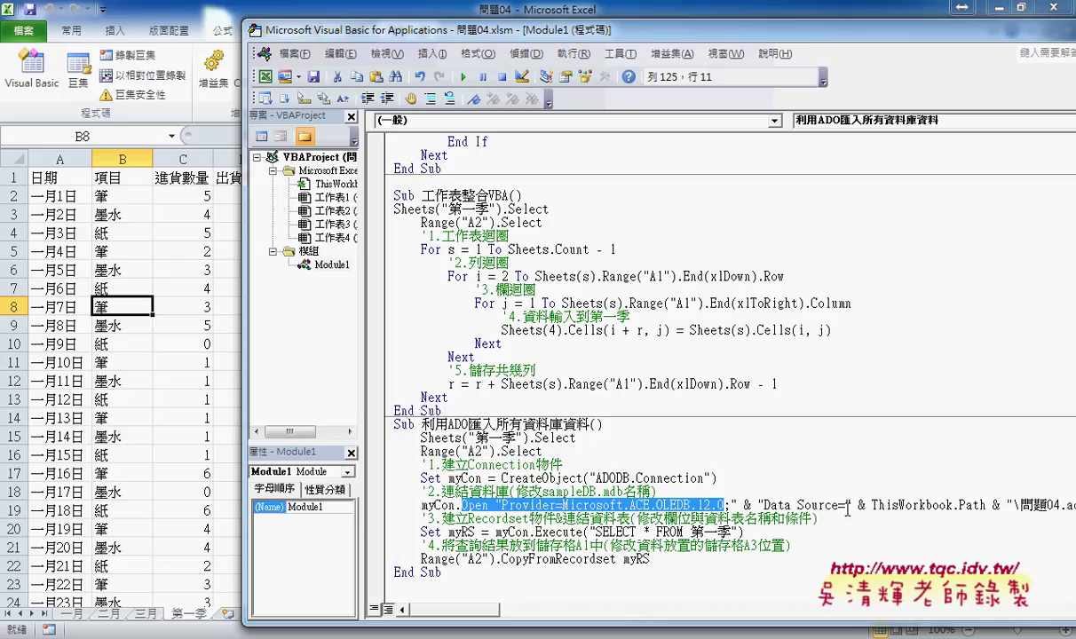
drag(764, 504, 846, 504)
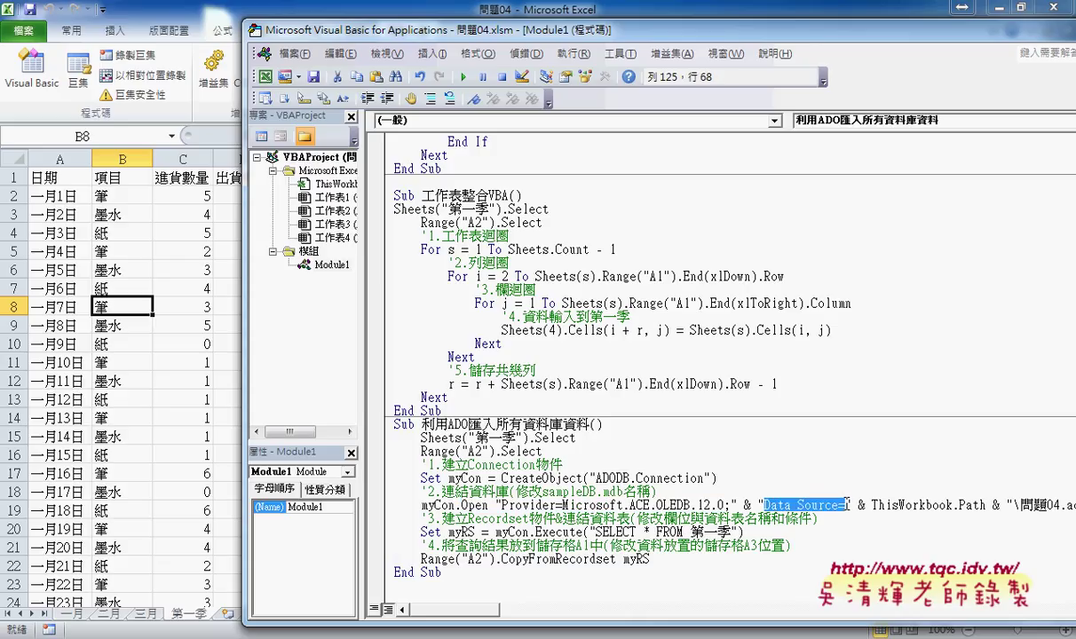
drag(871, 505, 955, 505)
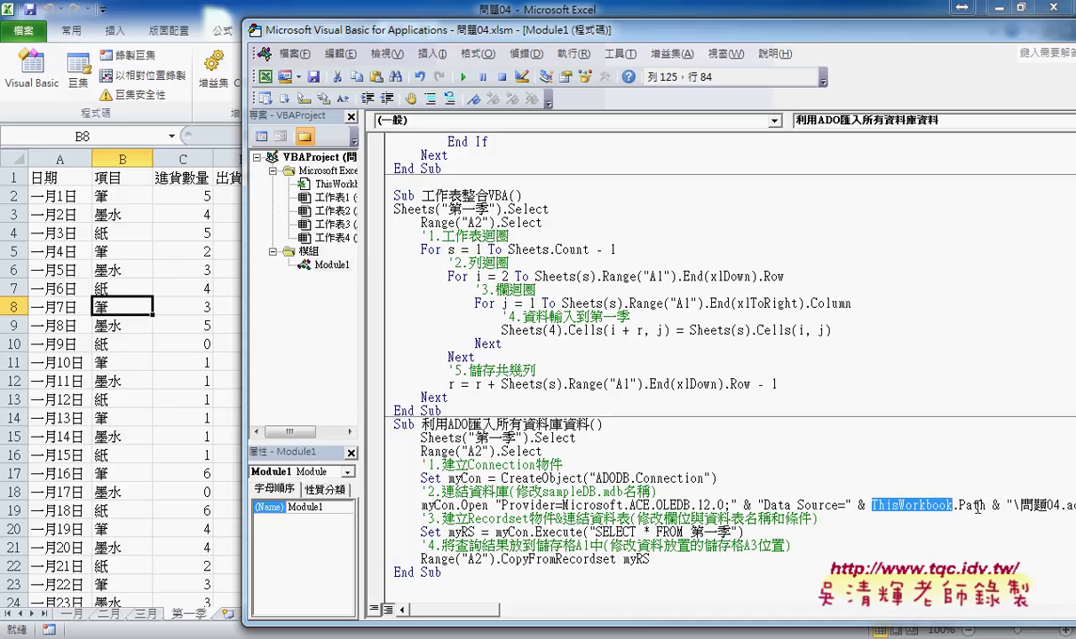
drag(851, 41, 770, 44)
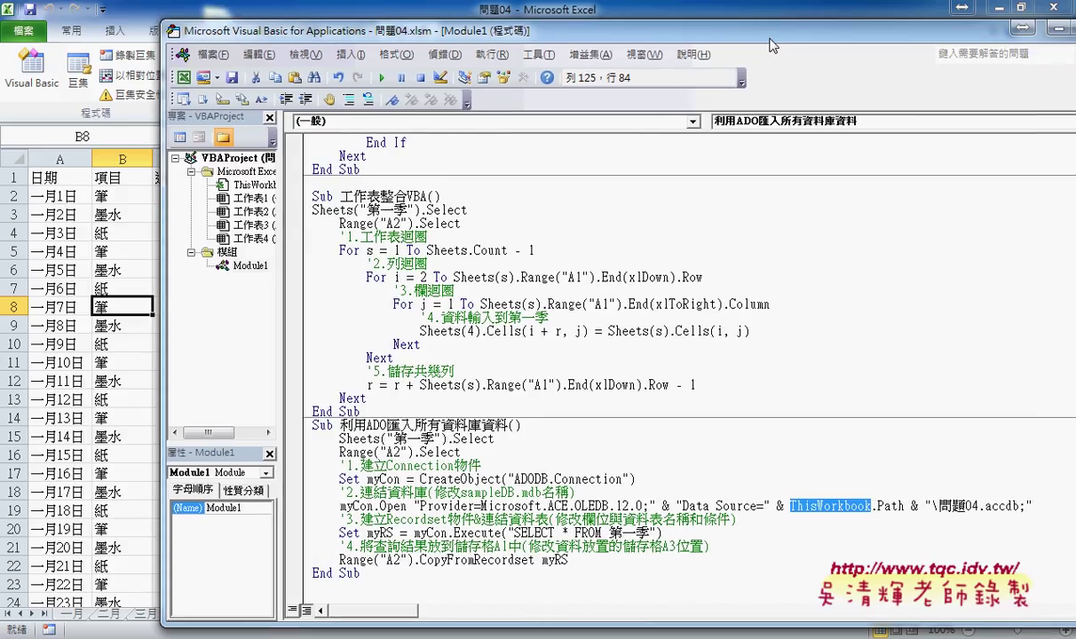
drag(979, 506, 967, 506)
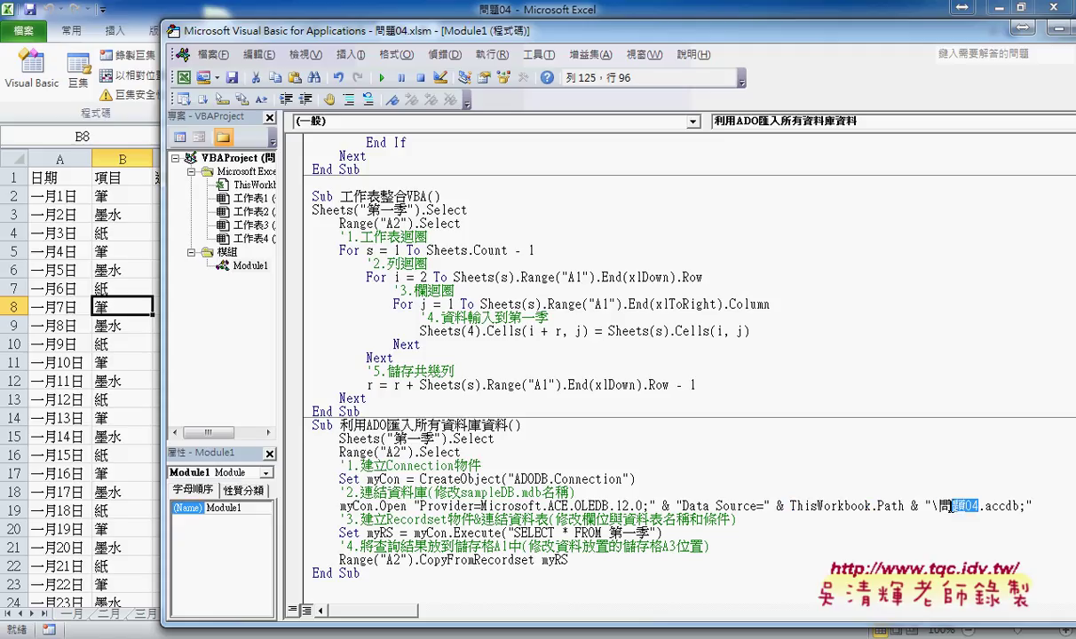
key(shift+Left)
key(shift+Left)
drag(514, 532, 649, 532)
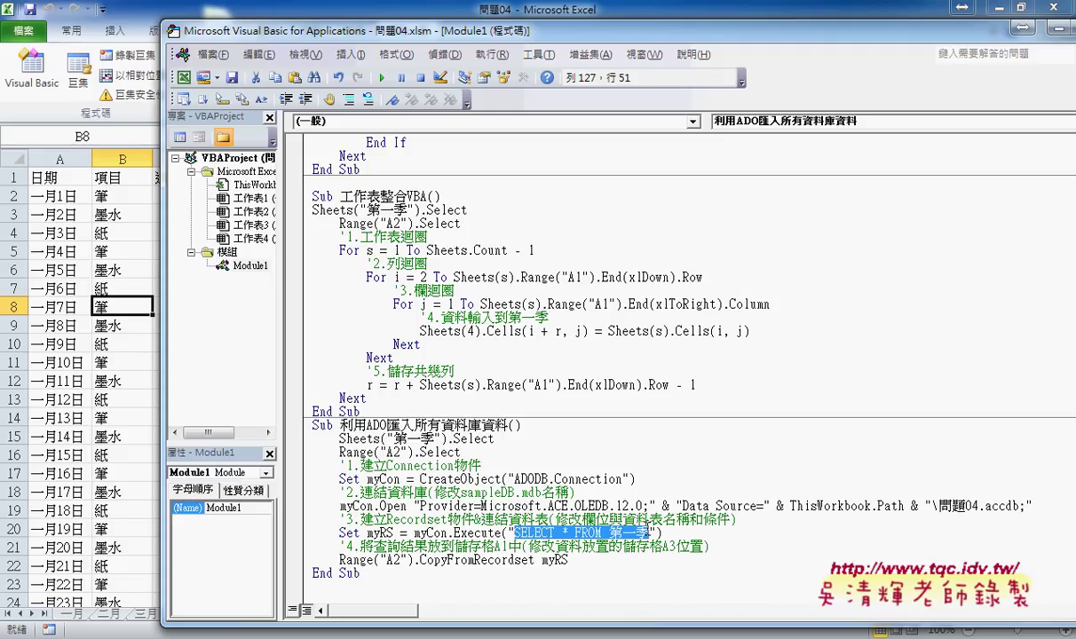
drag(609, 533, 649, 533)
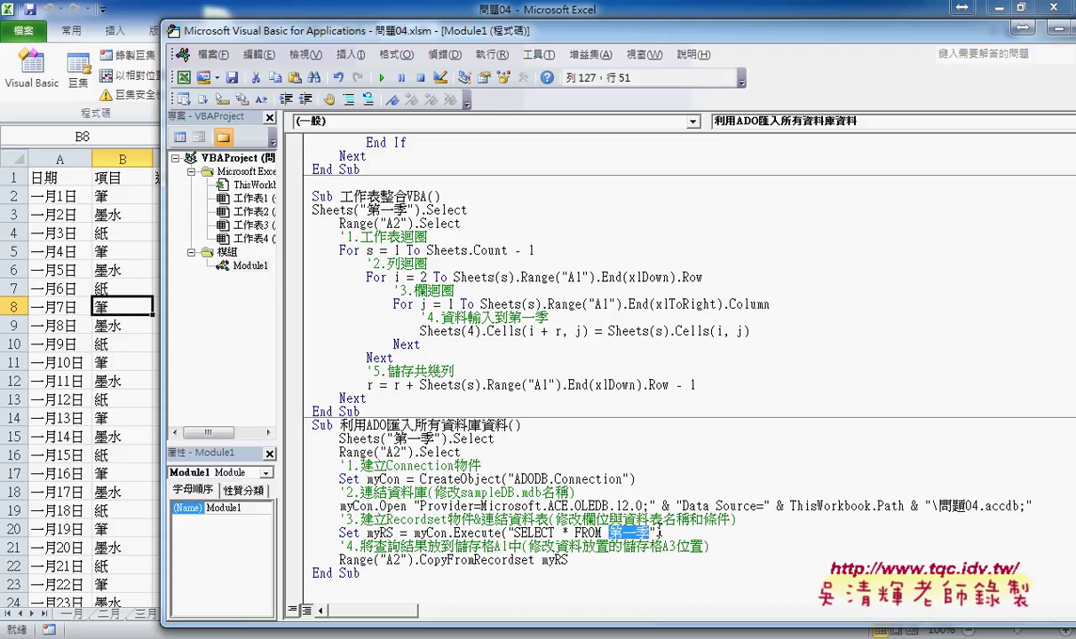
drag(658, 533, 455, 533)
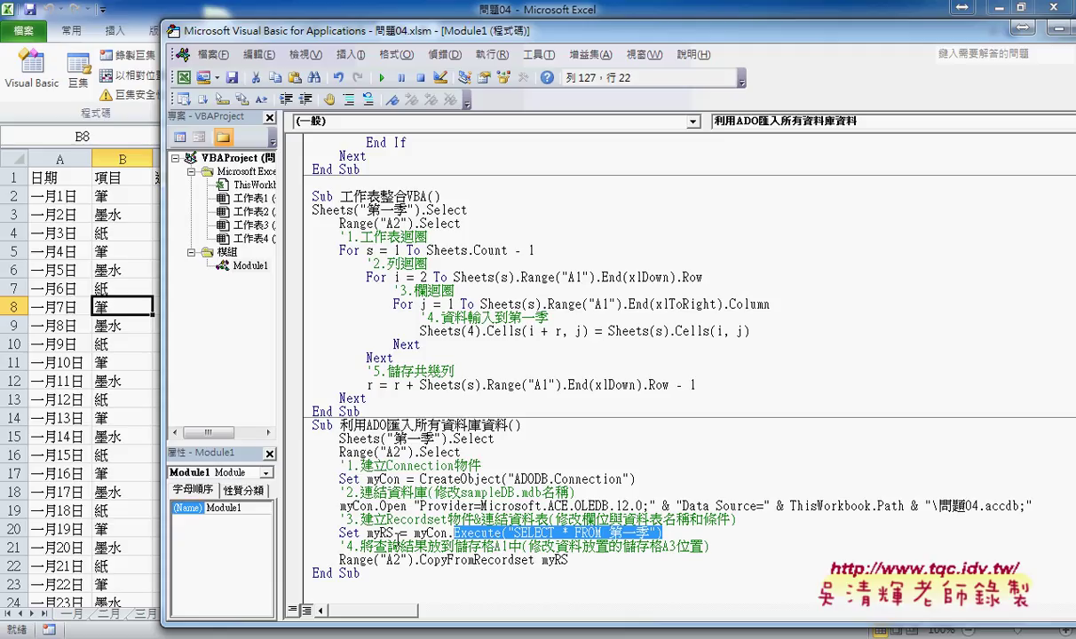
double_click(380, 533)
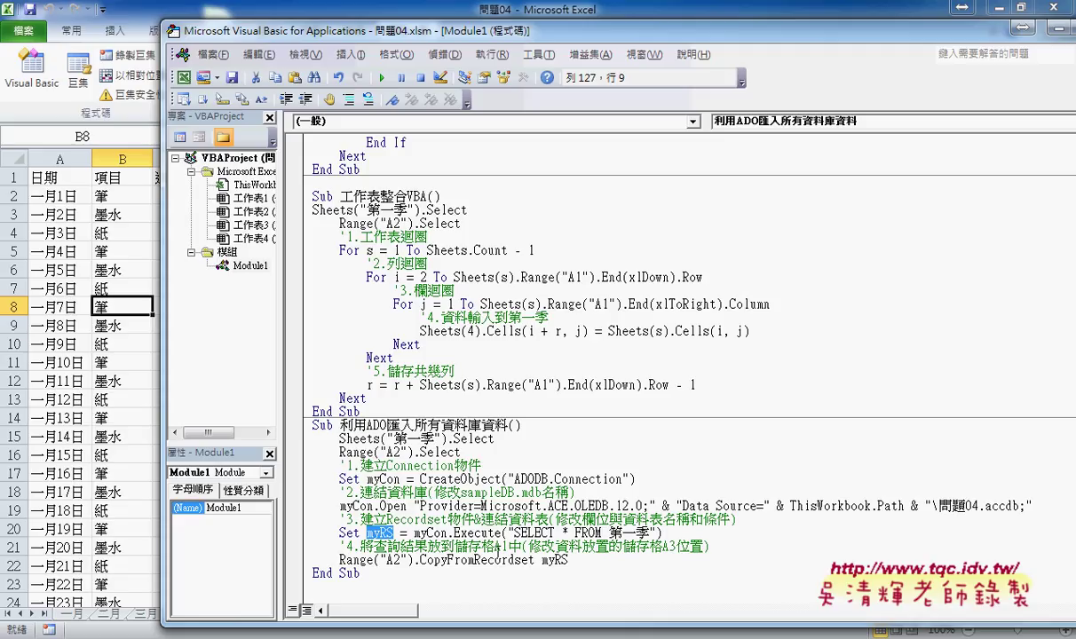
drag(339, 560, 414, 561)
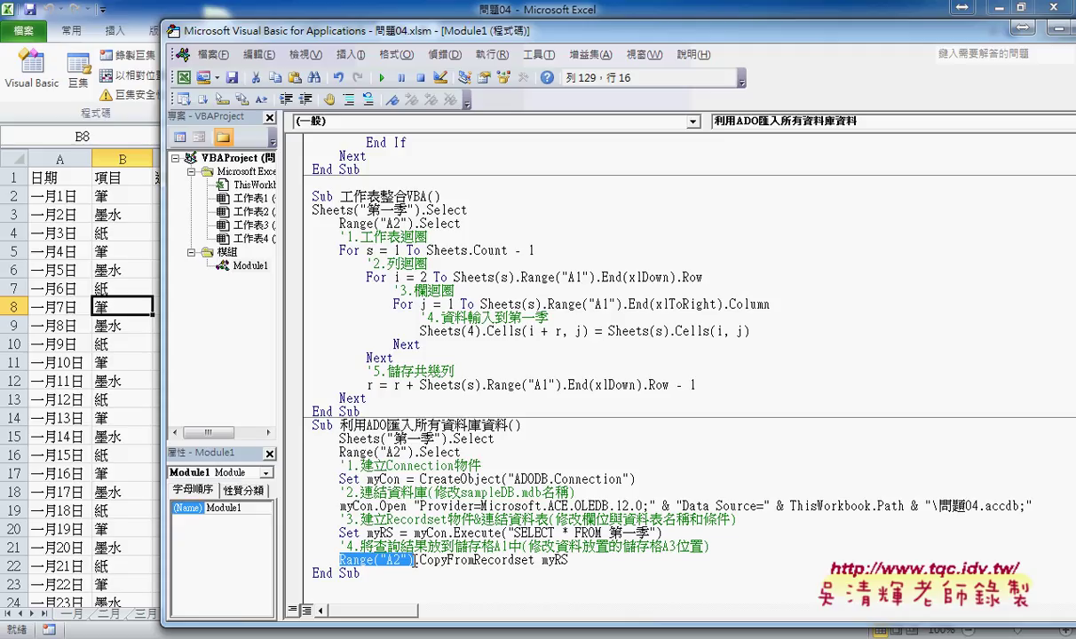
drag(414, 560, 606, 562)
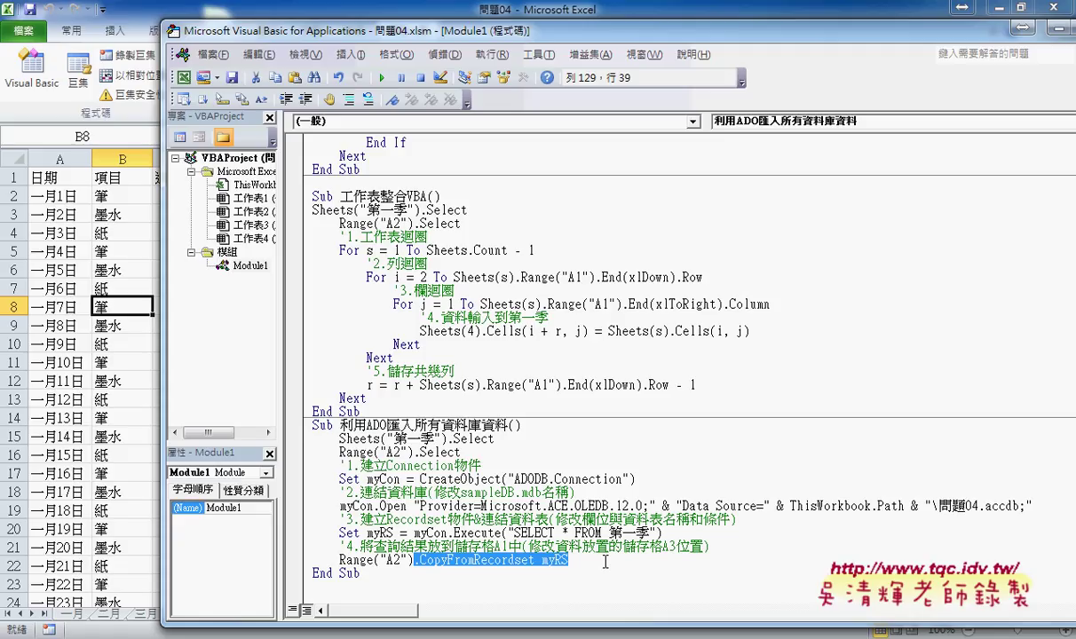
Complete the last line as Range("A2").CopyFromRecordset myRS.
text(.)
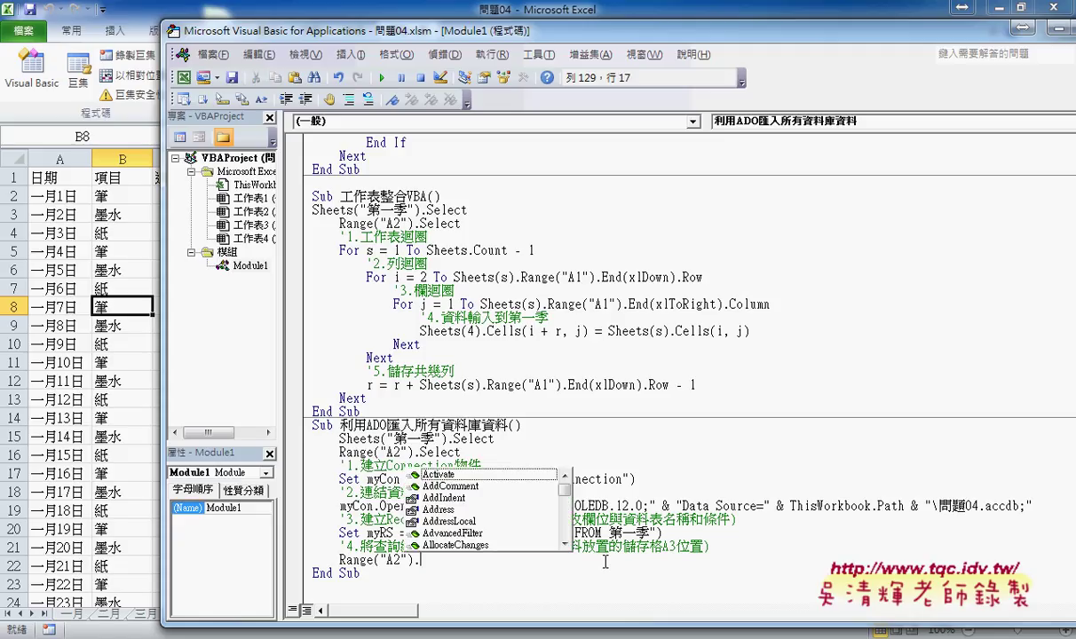
text(co)
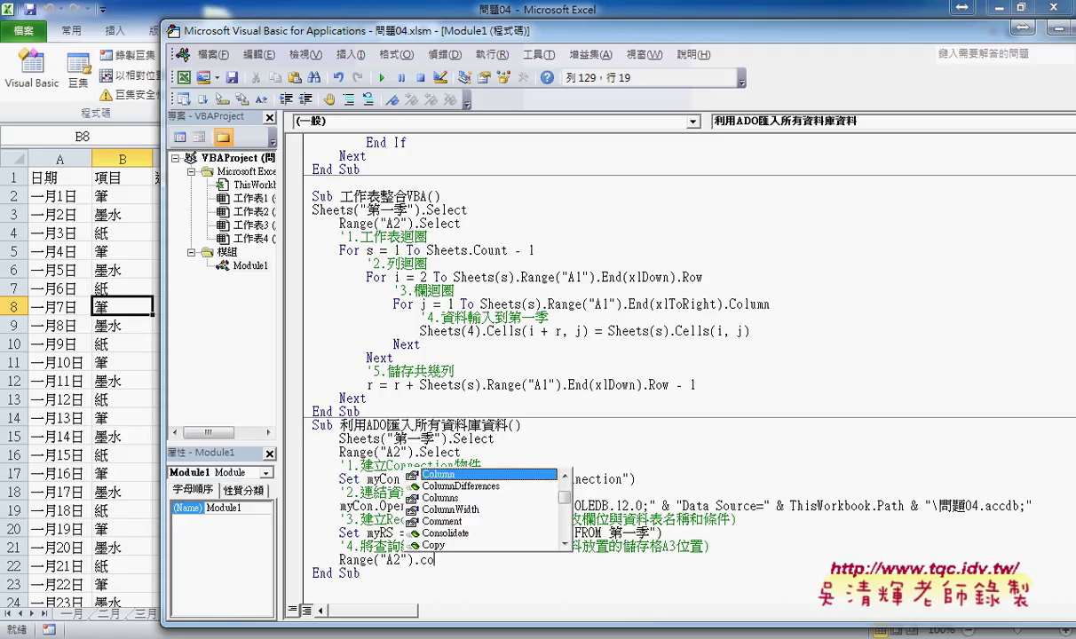
text(p)
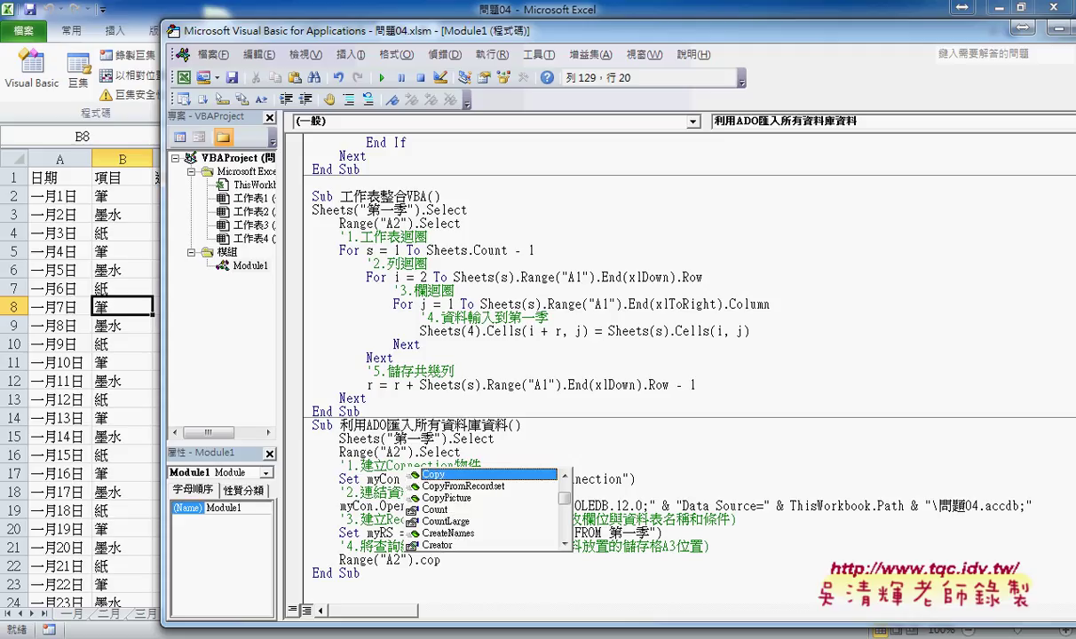
key(Down)
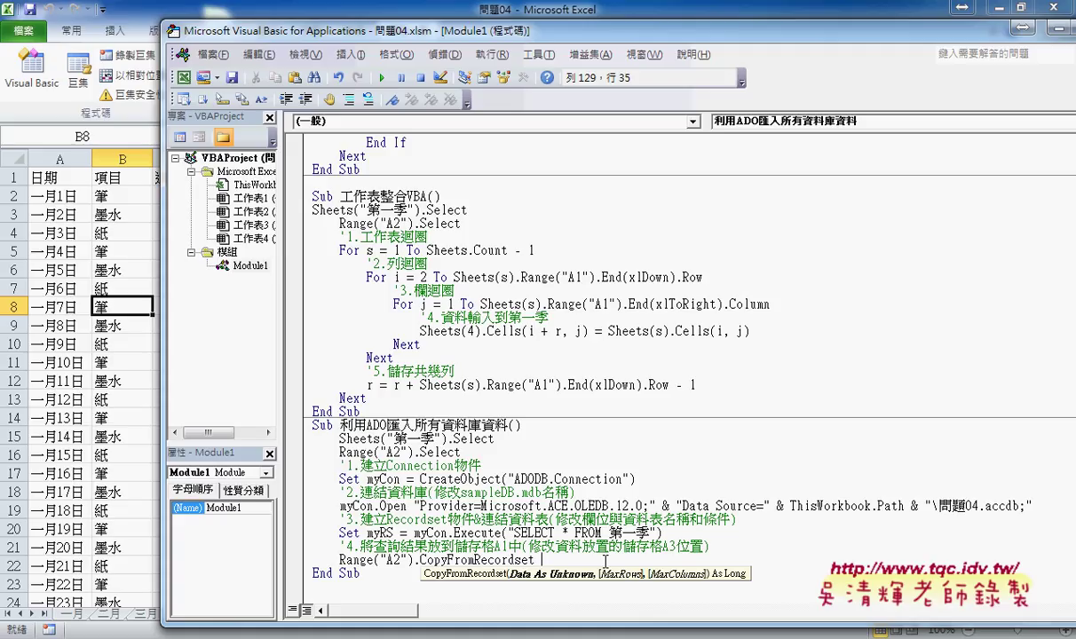
drag(366, 532, 394, 532)
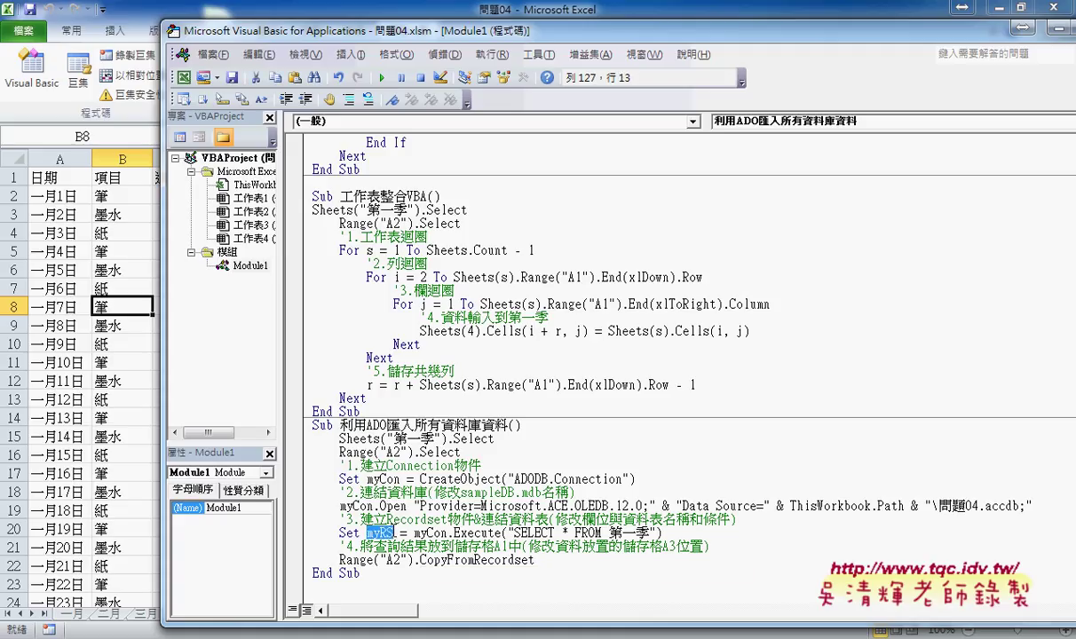
mouse_move(495, 556)
mouse_down()
mouse_move(561, 568)
mouse_move(536, 560)
mouse_up()
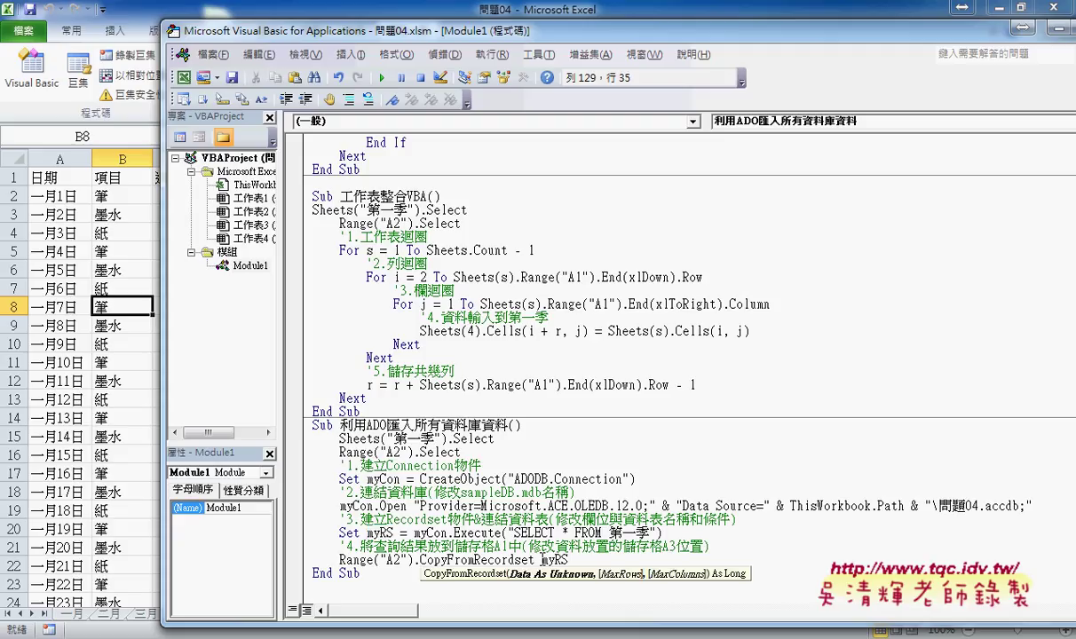
click(609, 520)
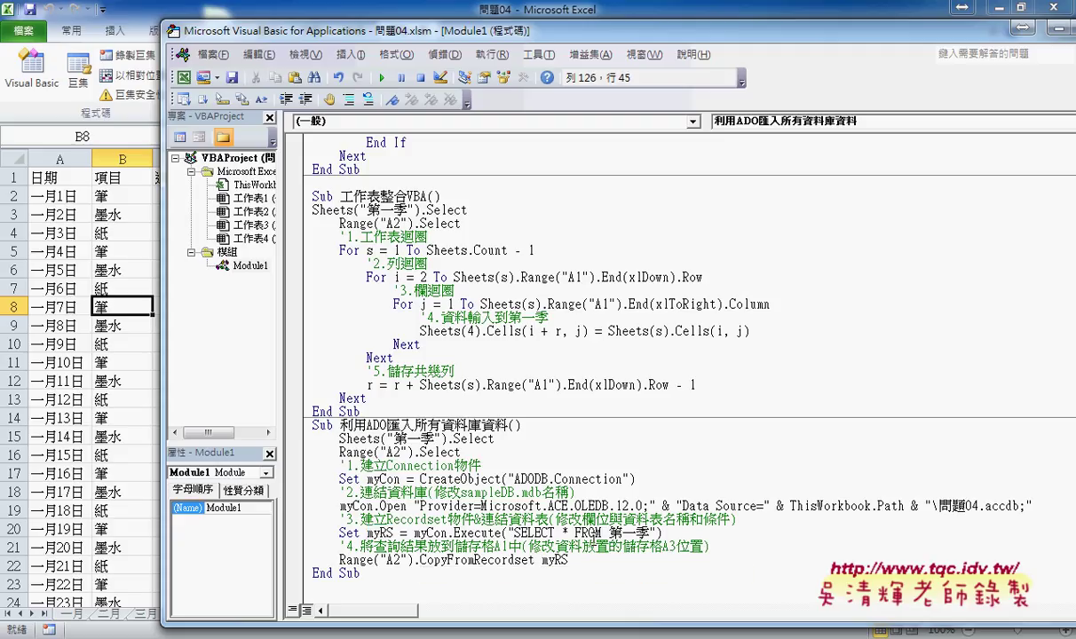
Point out the connection string, the CopyFromRecordset method, and the Recordset and step 4 comments.
drag(643, 508, 467, 508)
click(380, 534)
click(556, 560)
click(472, 560)
click(447, 520)
click(466, 546)
Clear the 第一季 data rows with the 清除資料 button and return to the VBA editor.
click(368, 8)
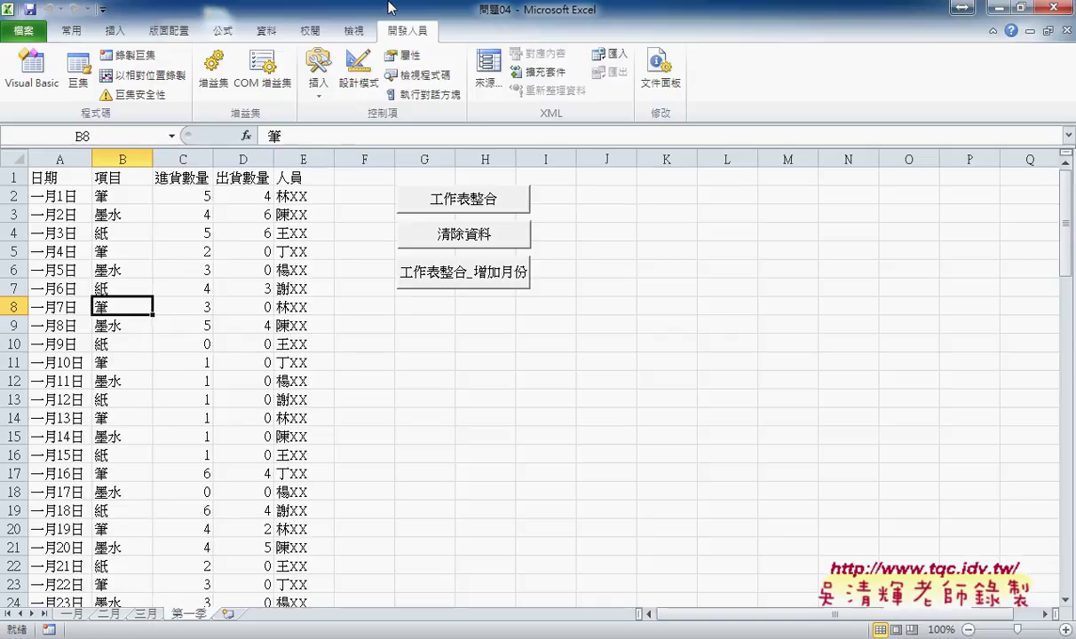
click(487, 237)
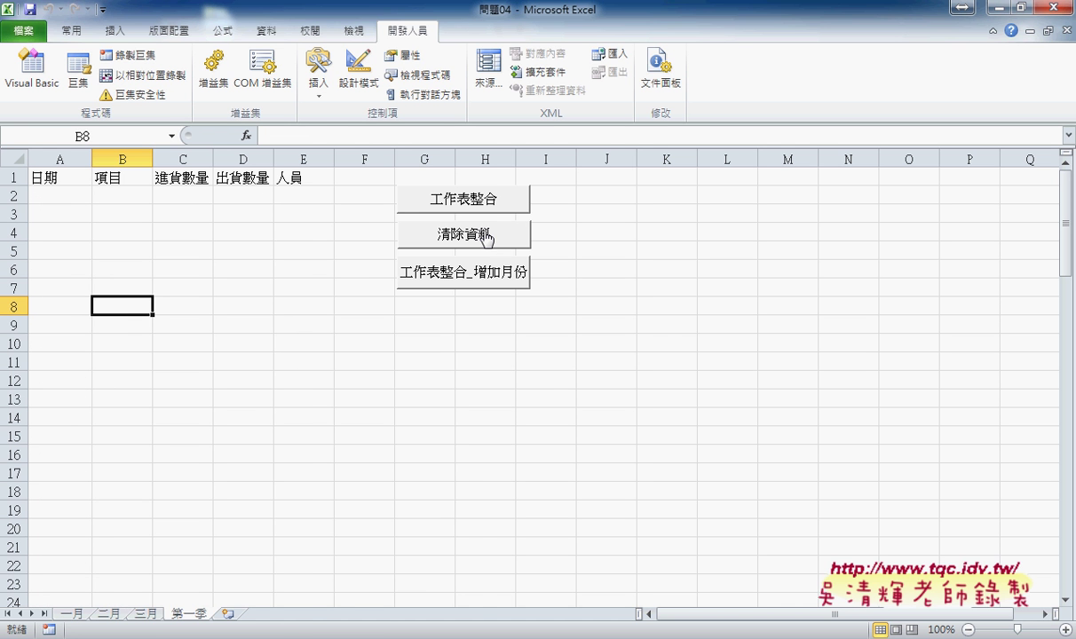
mouse_move(373, 634)
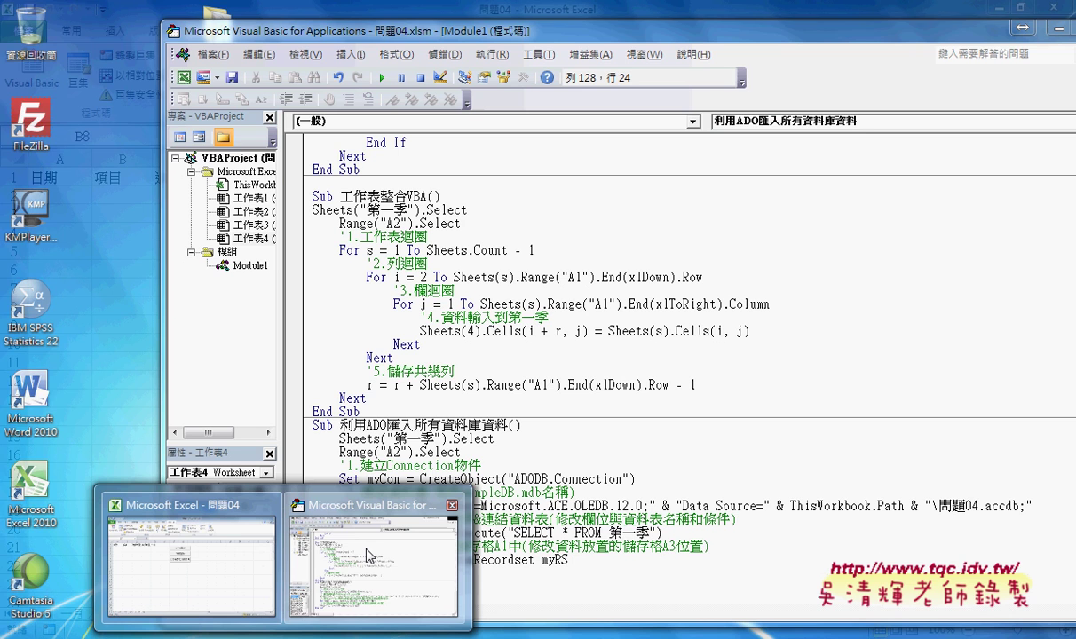
click(373, 510)
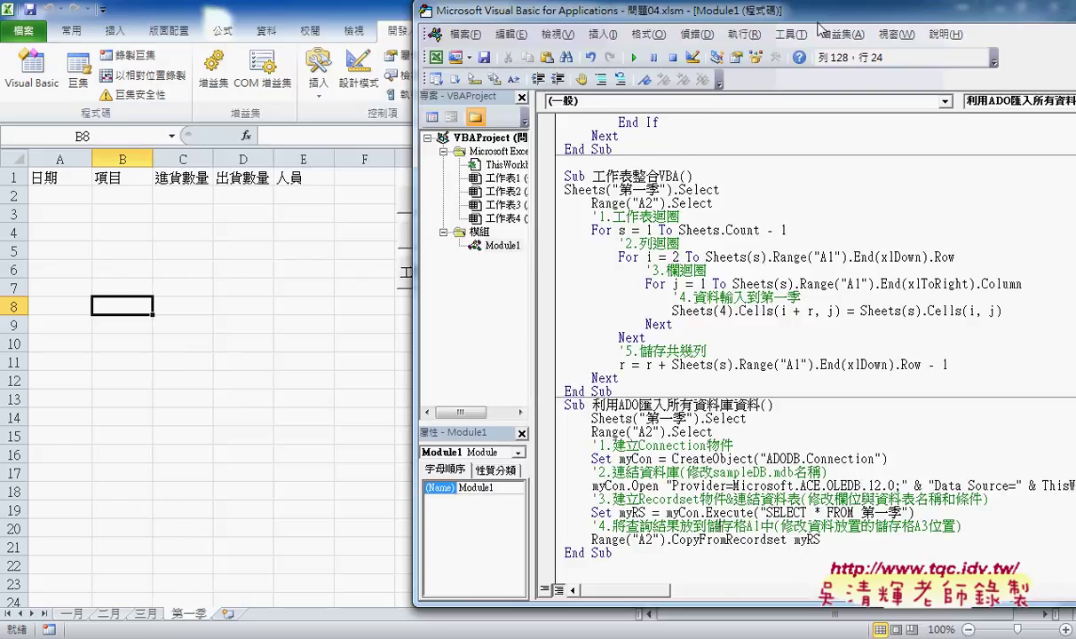
Step through the macro with F8: open the Access connection, query 第一季, copy results to A2.
drag(818, 22, 846, 26)
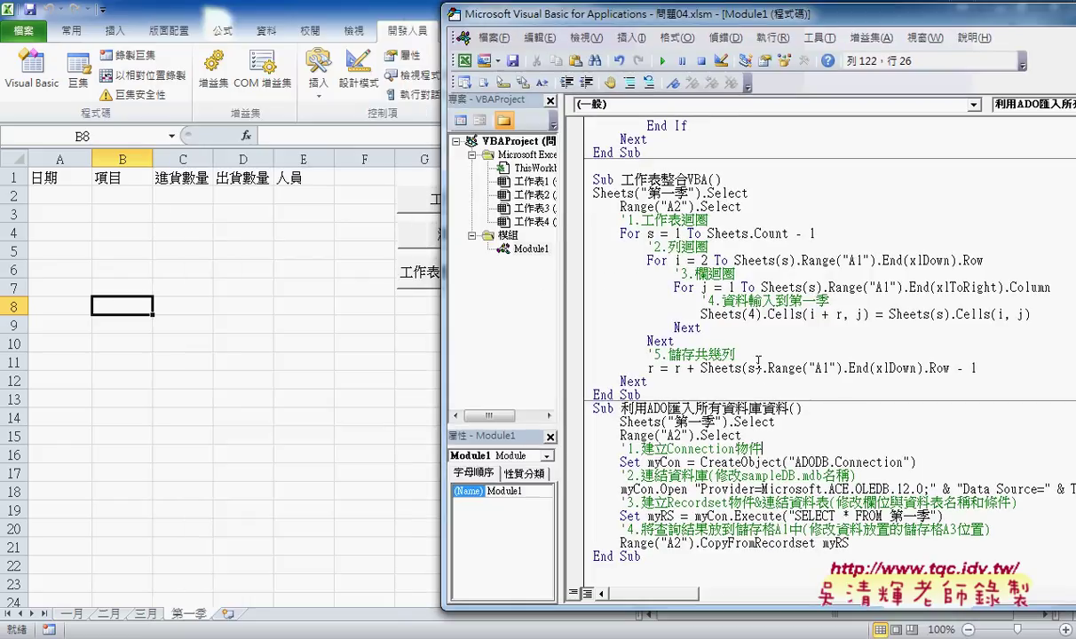
key(F8)
key(F8)
key(F8)
key(F8)
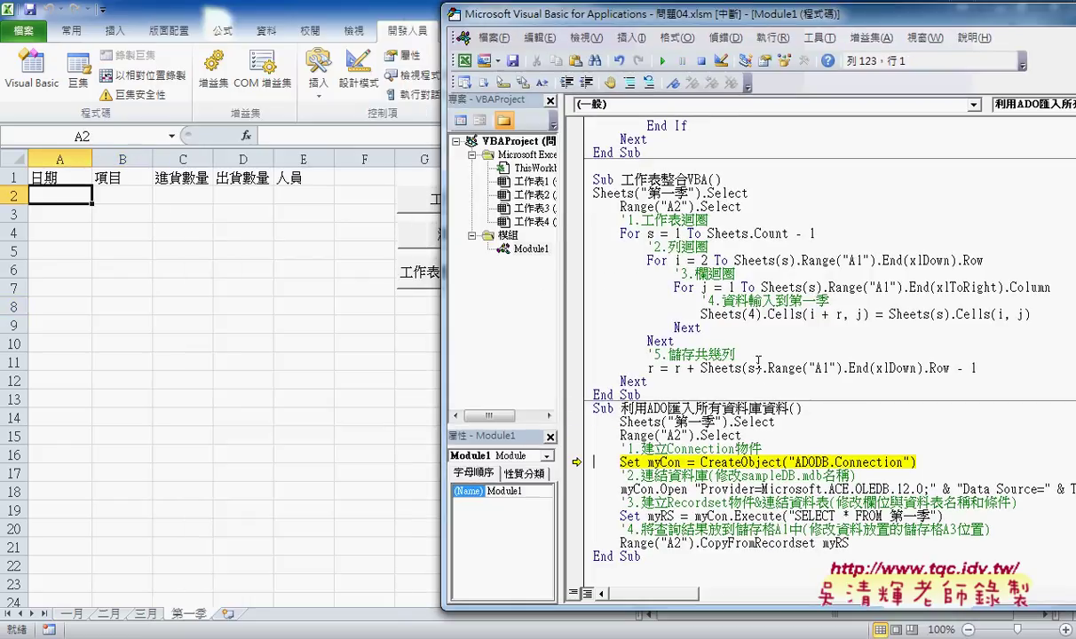
key(F8)
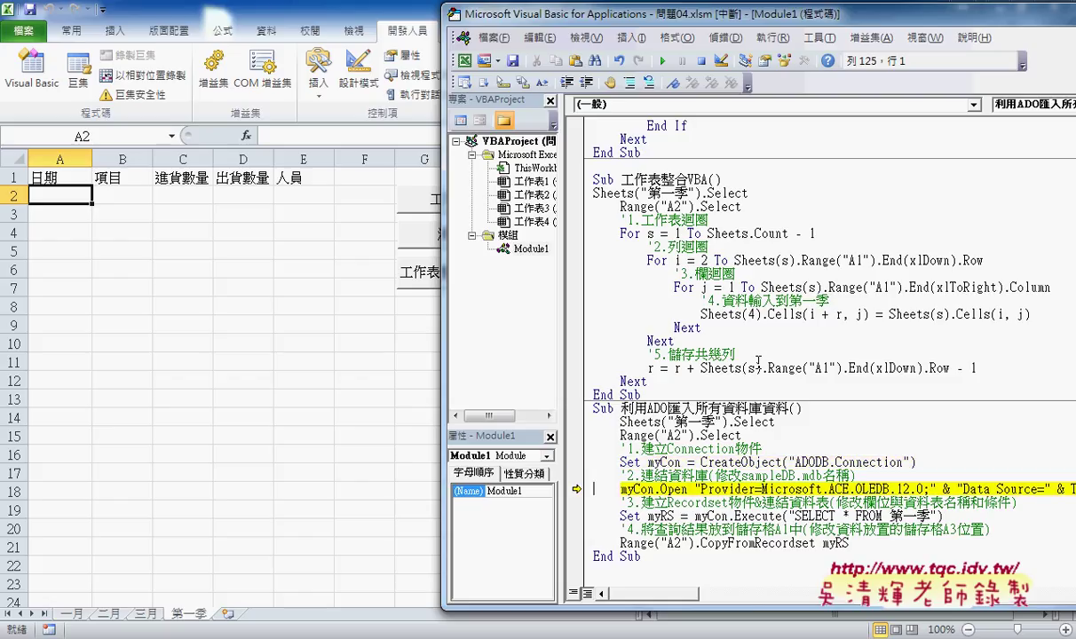
key(F8)
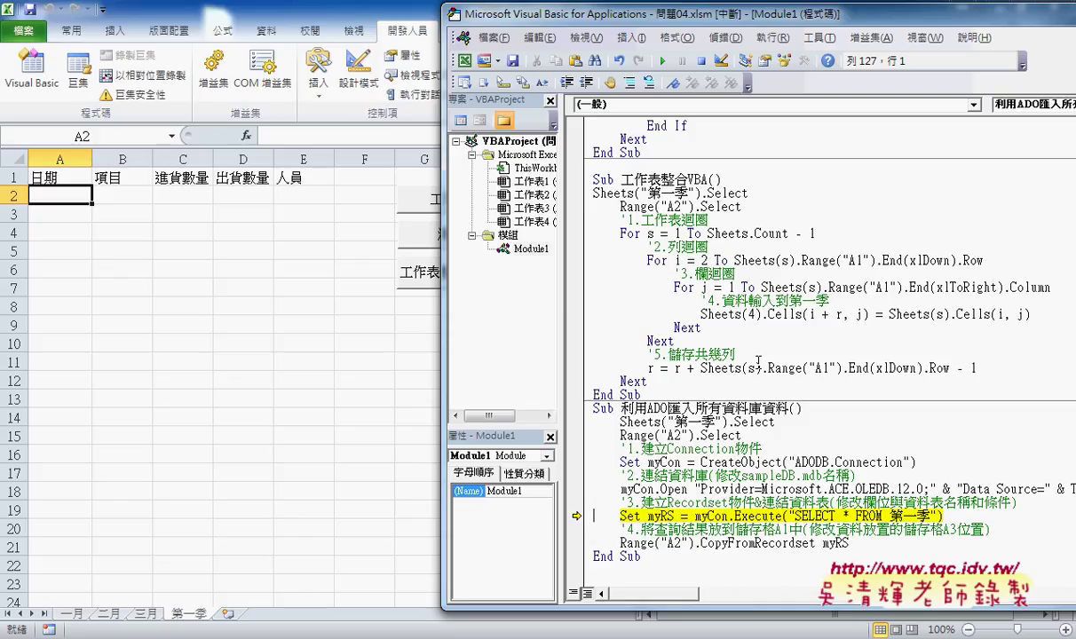
key(F8)
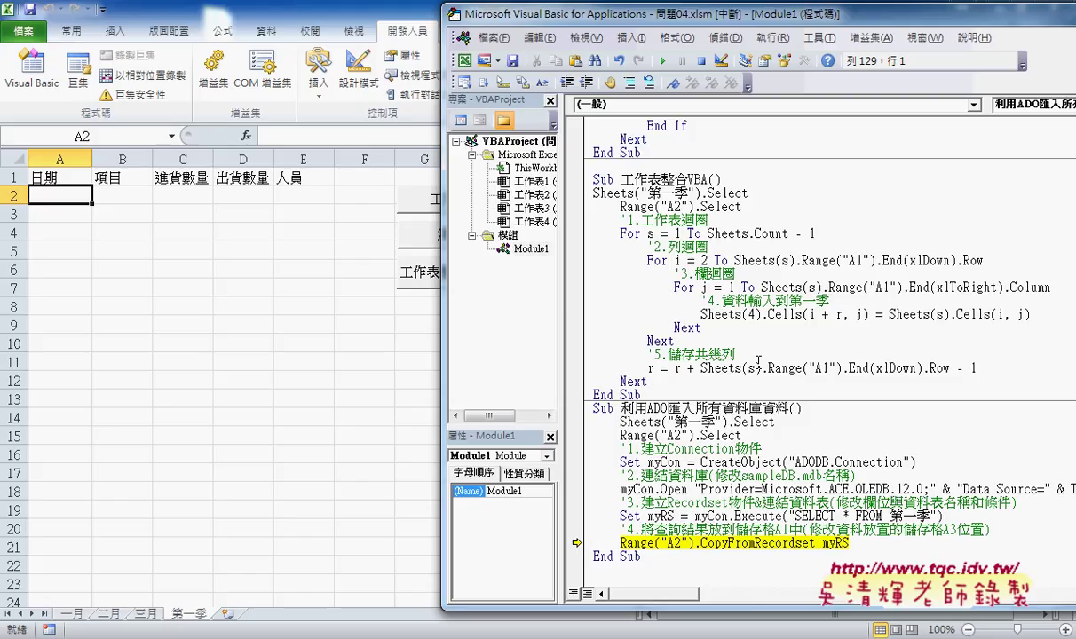
key(F8)
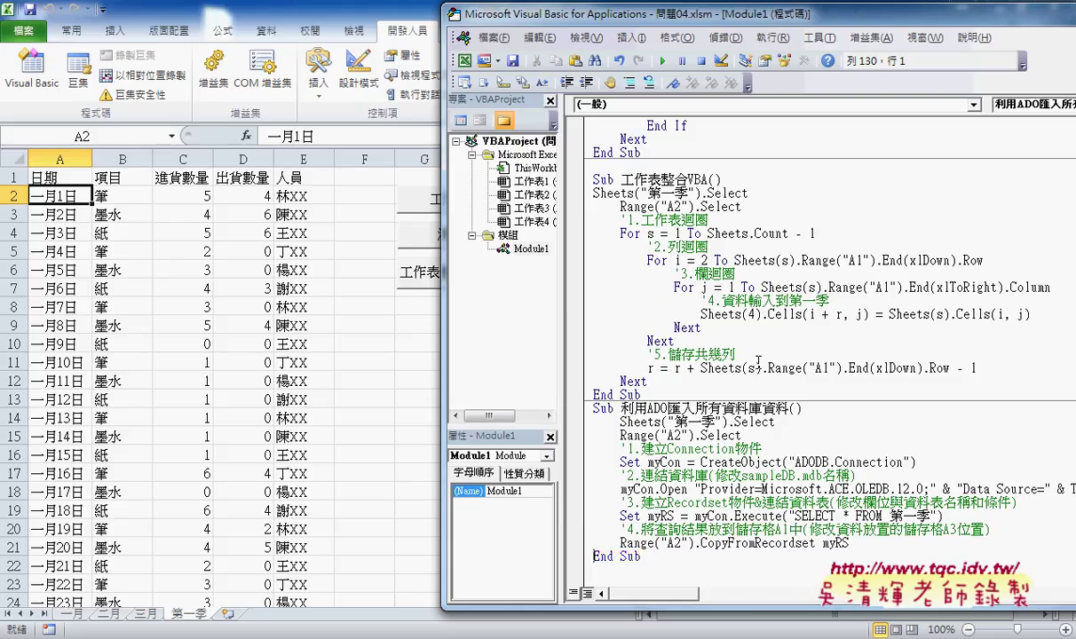
click(98, 328)
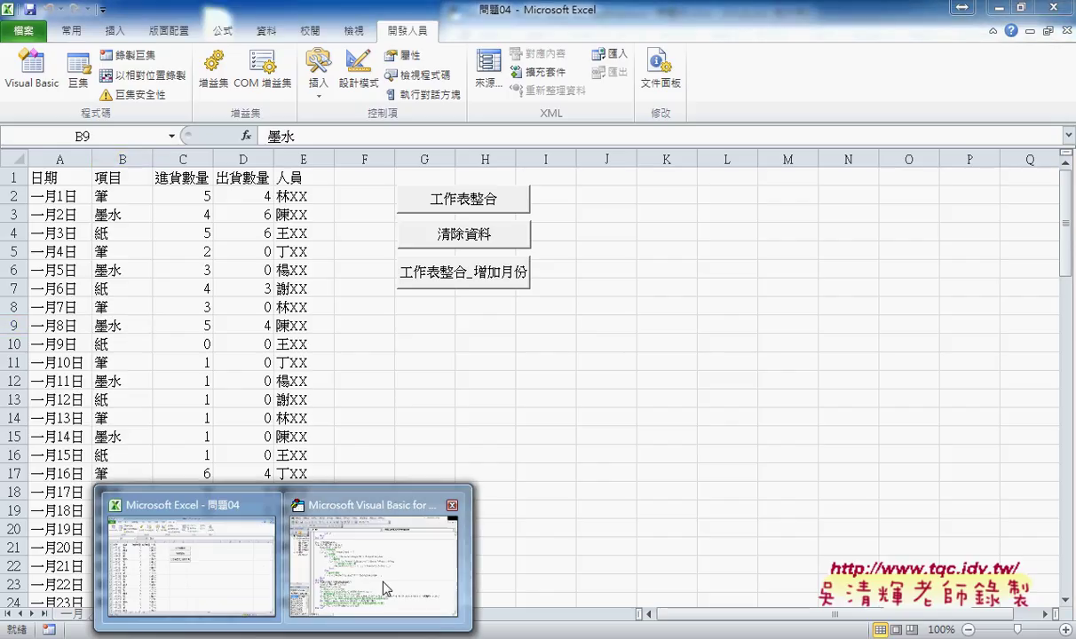
click(385, 588)
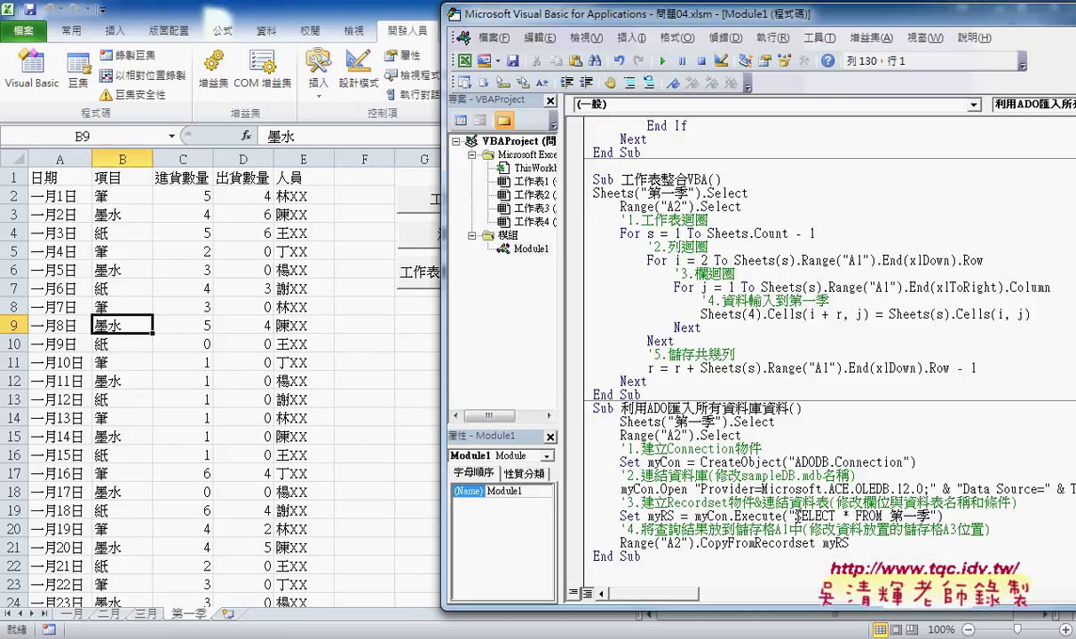
drag(797, 515, 897, 515)
click(959, 520)
drag(658, 24, 458, 31)
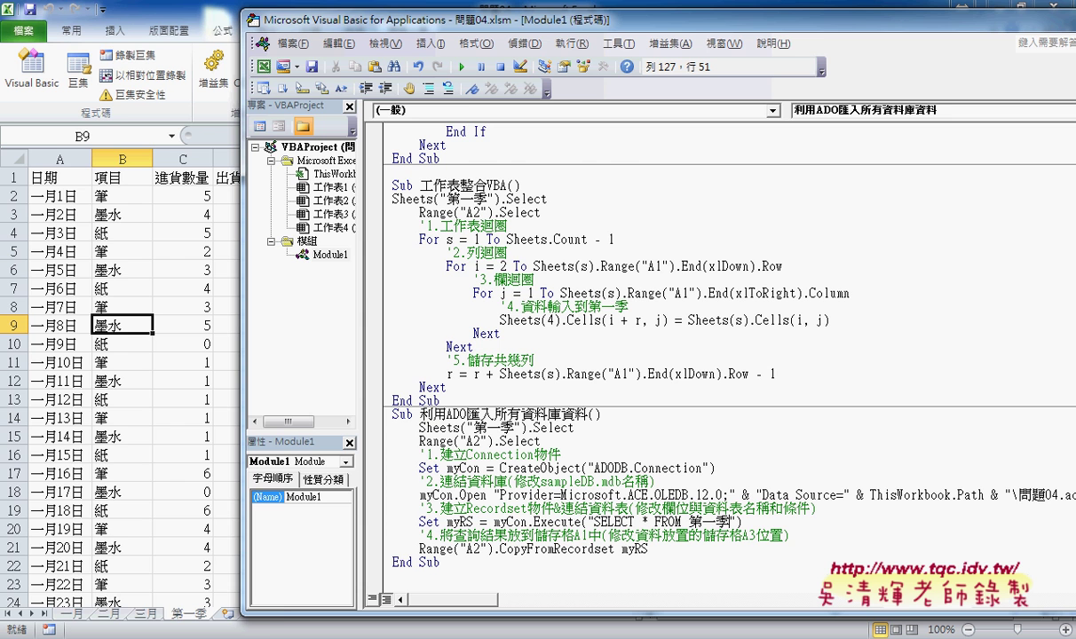
mouse_move(168, 630)
click(169, 542)
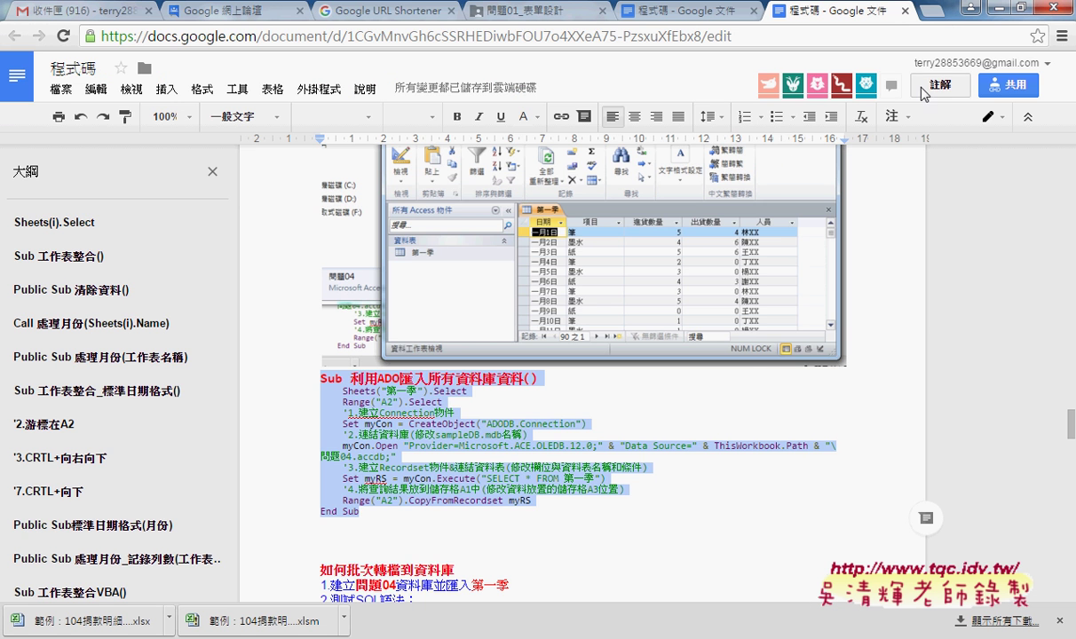
click(932, 10)
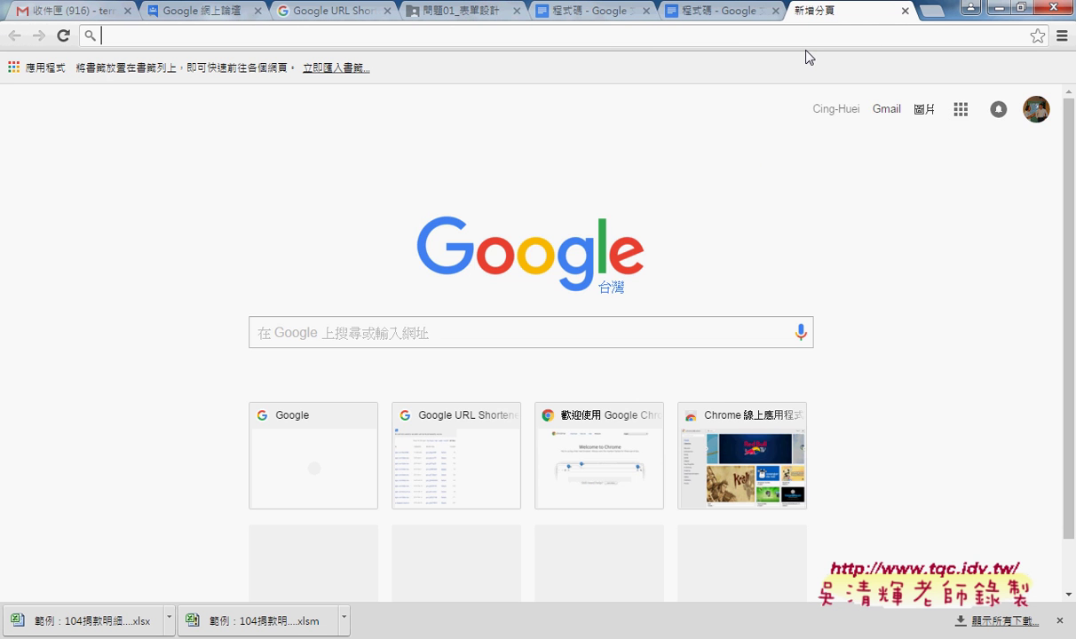
text(ㄝ)
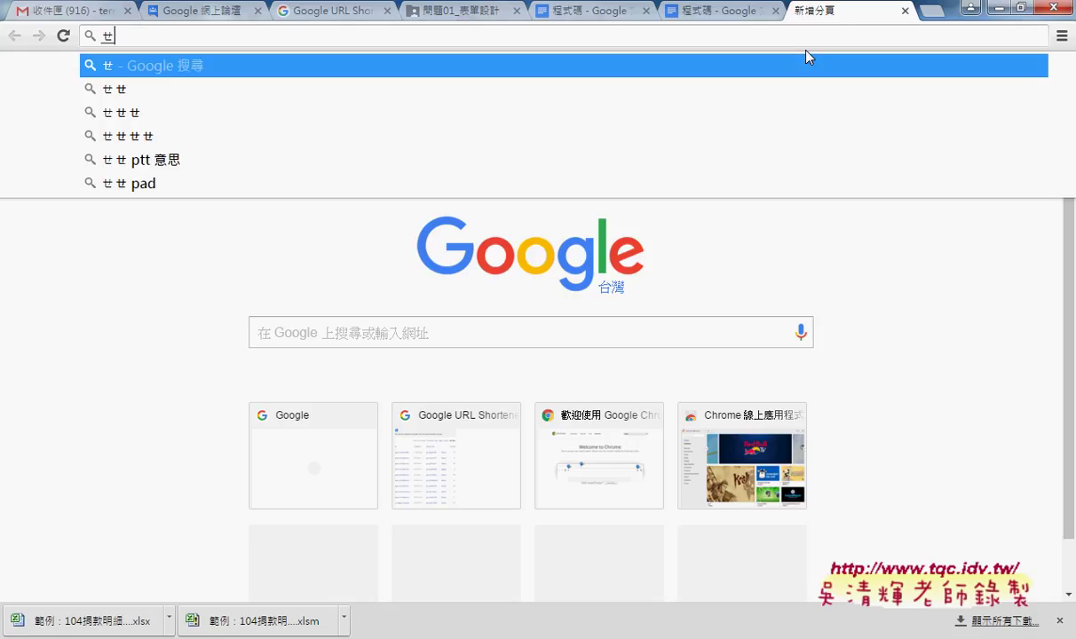
key(BackSpace)
text(www.)
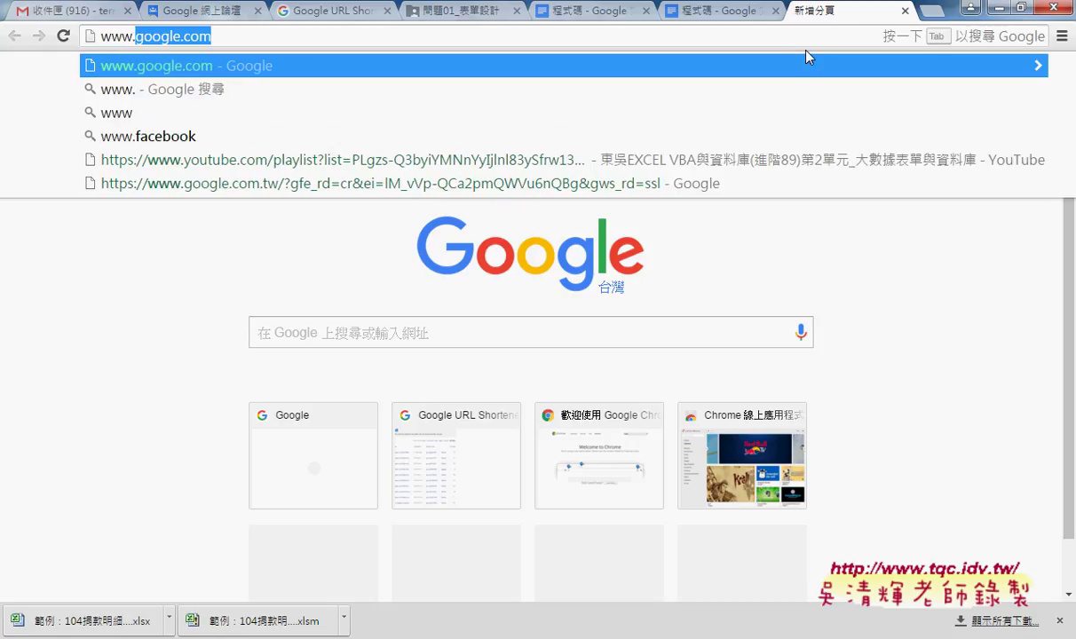
text(con)
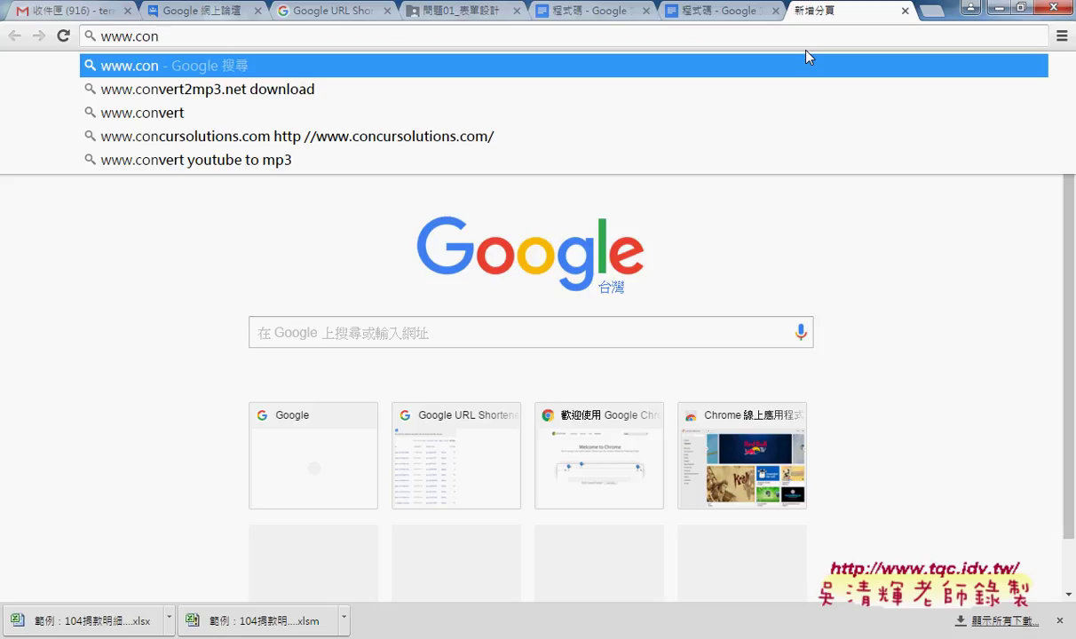
text(ect)
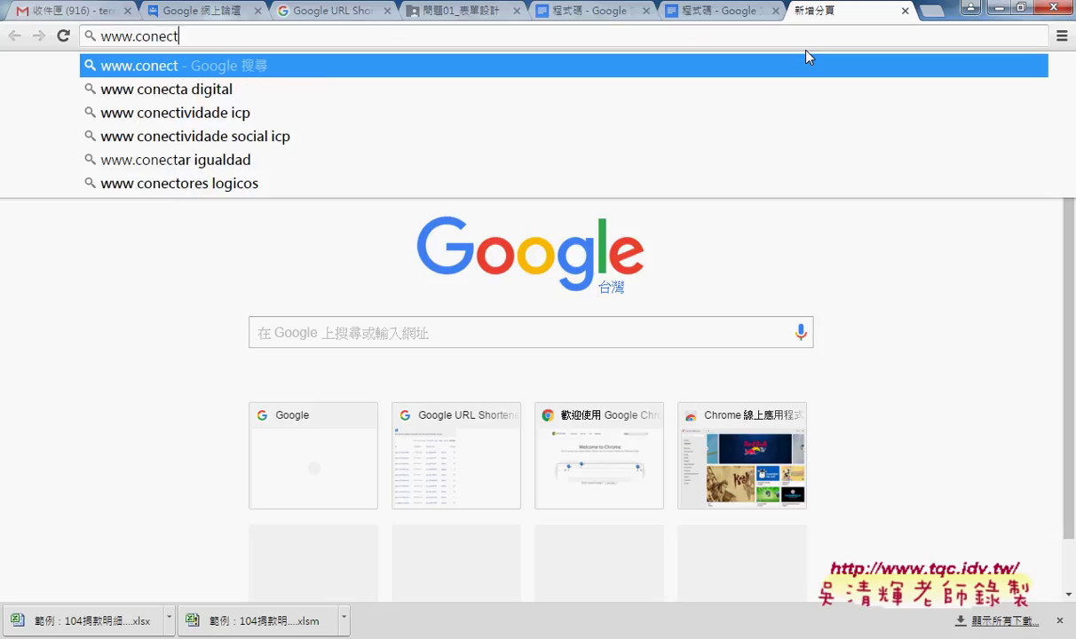
text(ion)
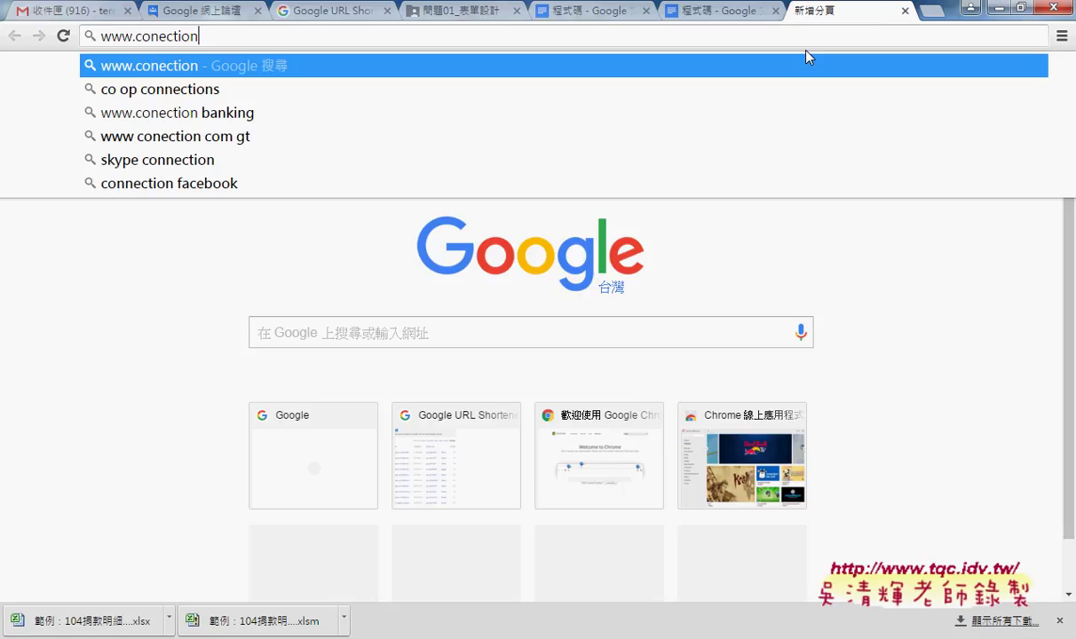
text(st)
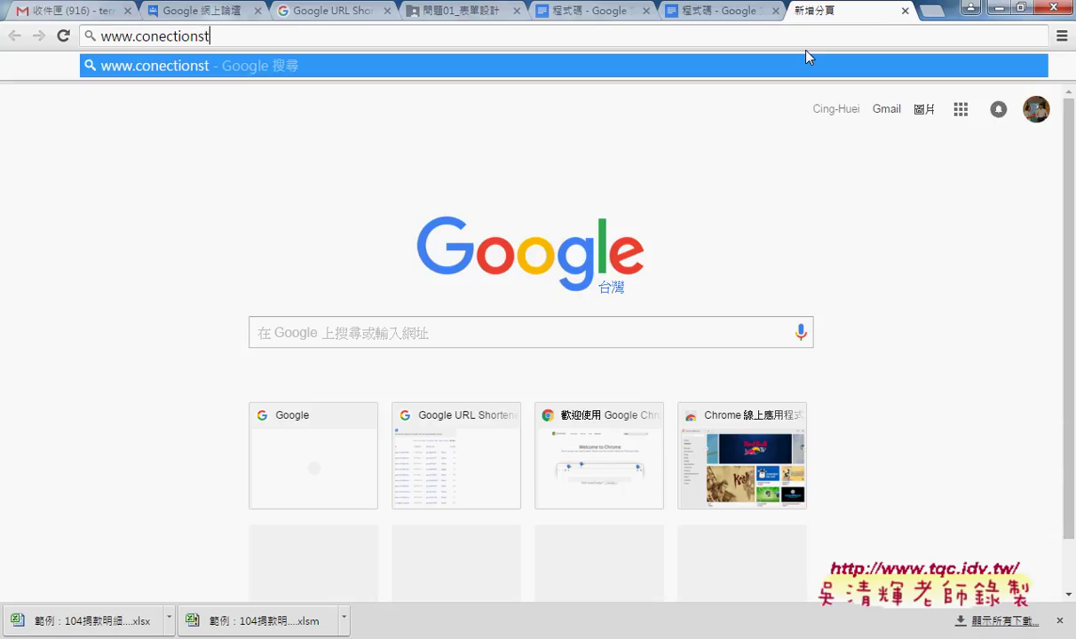
text(ring)
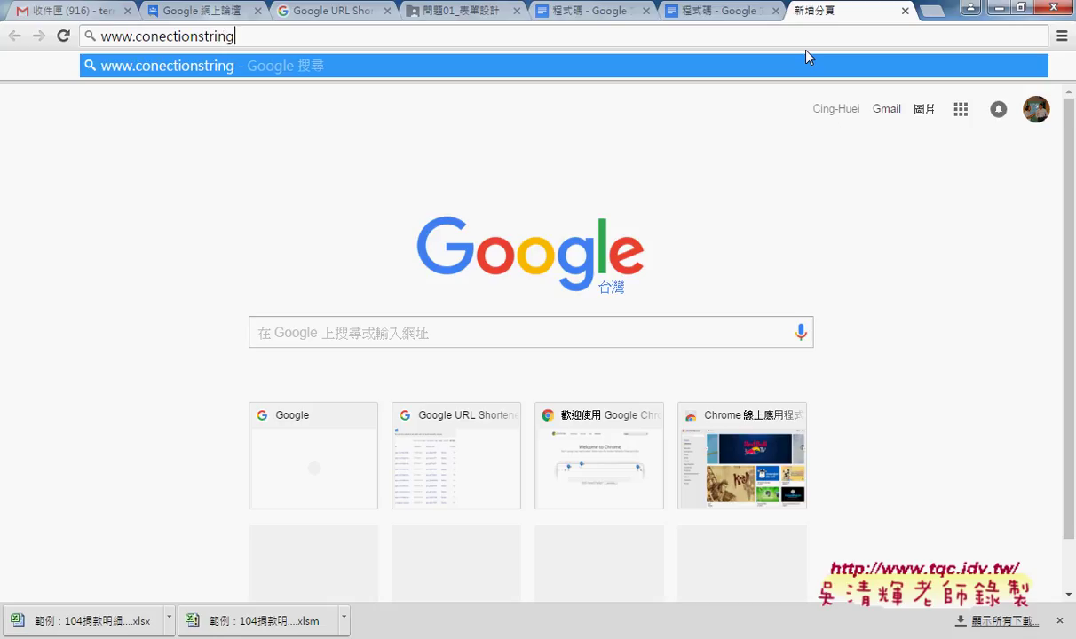
text(s)
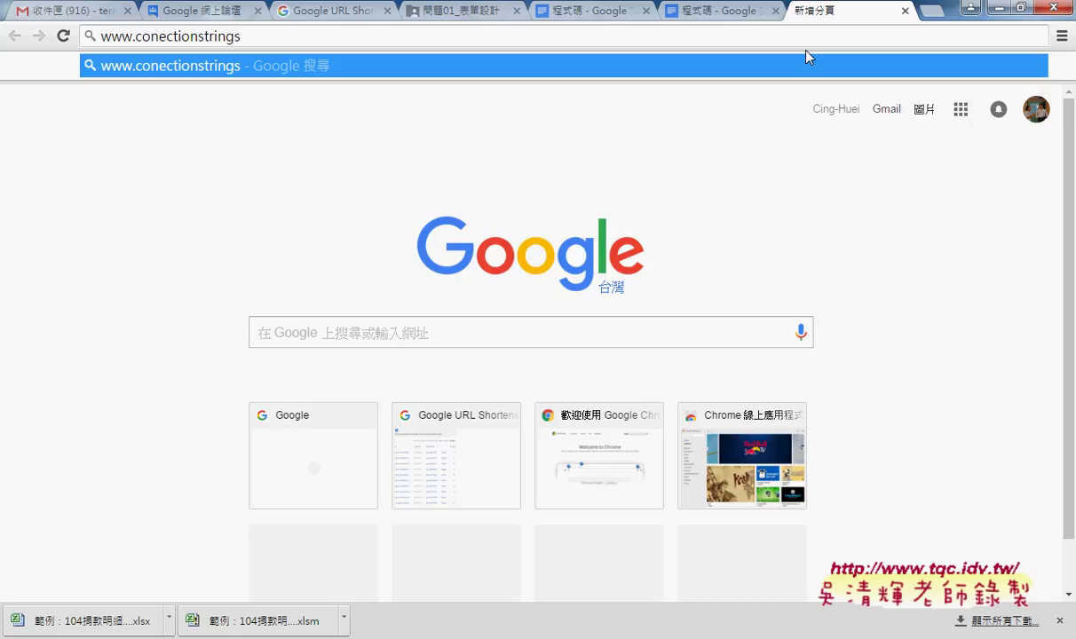
text(.com)
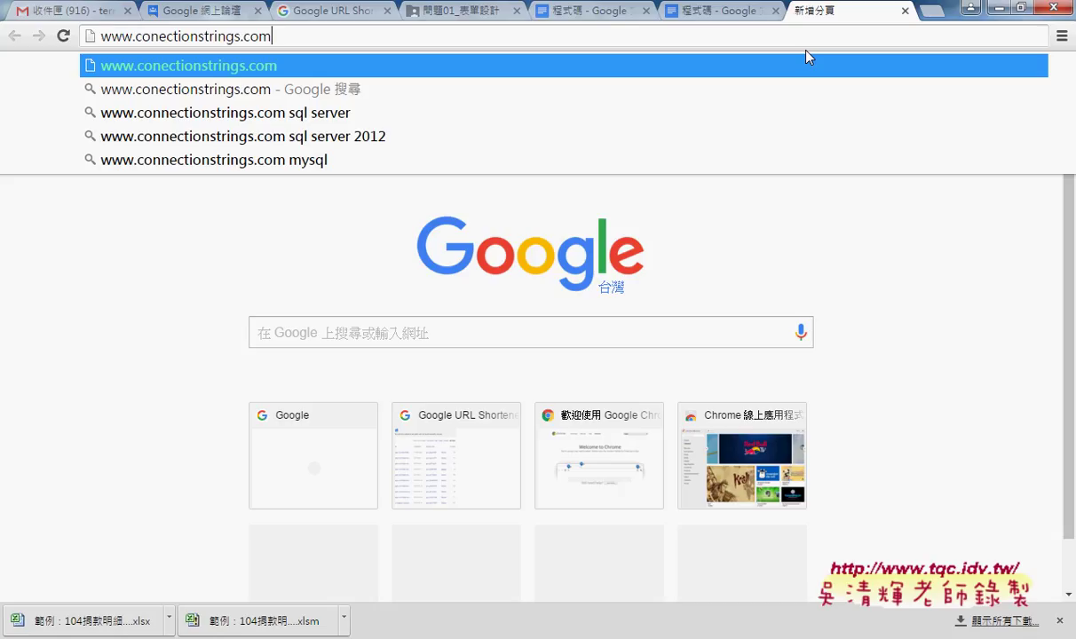
Load ConnectionStrings.com and open its Access connection strings page.
key(Return)
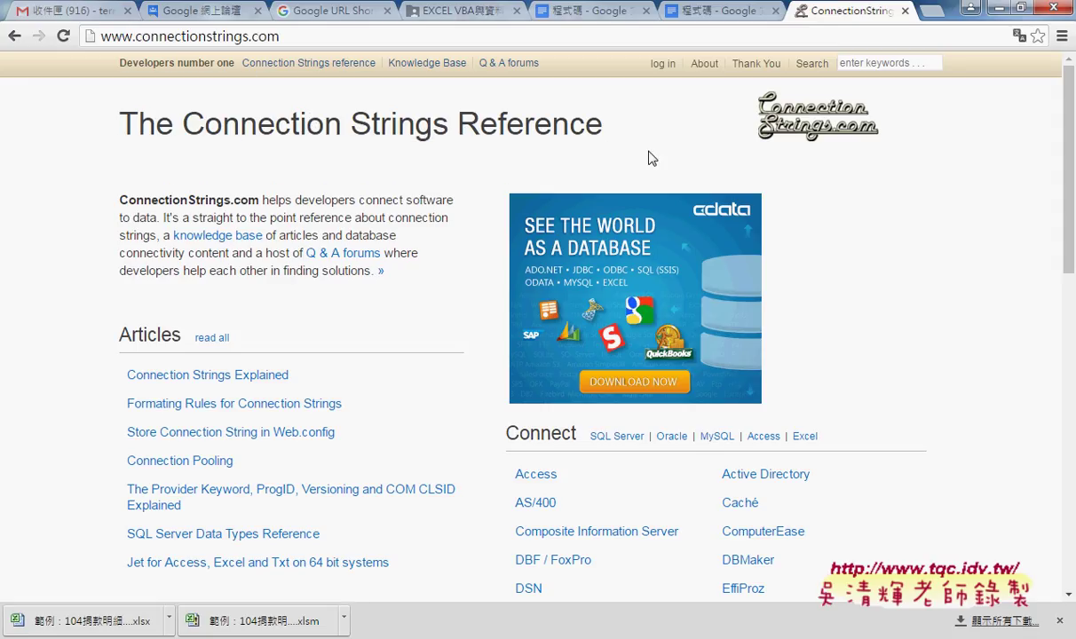
drag(118, 124, 586, 147)
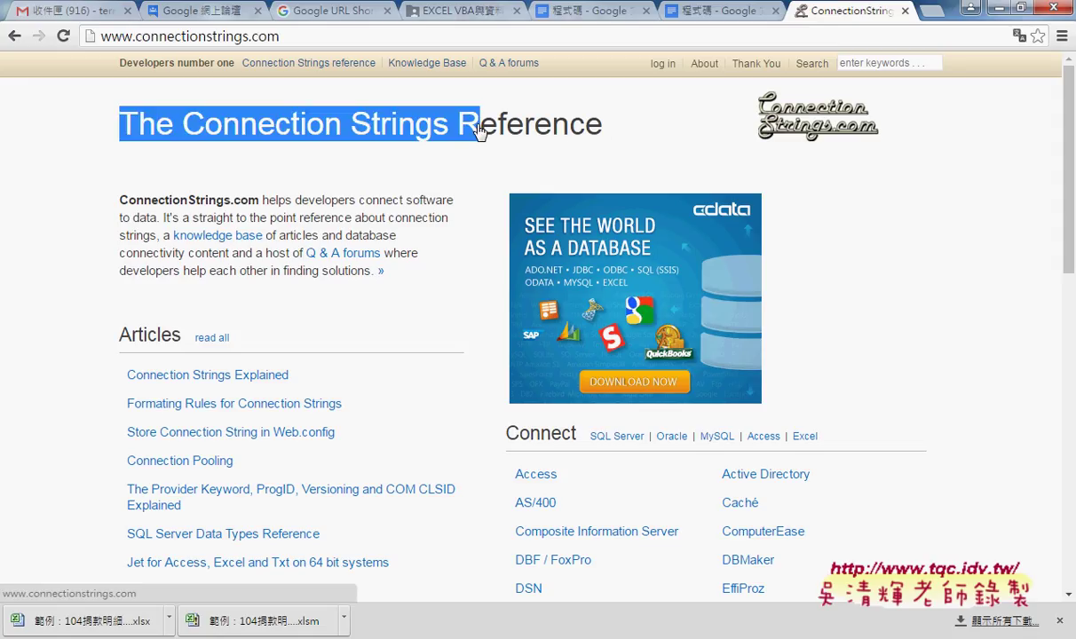
scroll(493, 304, down, 3)
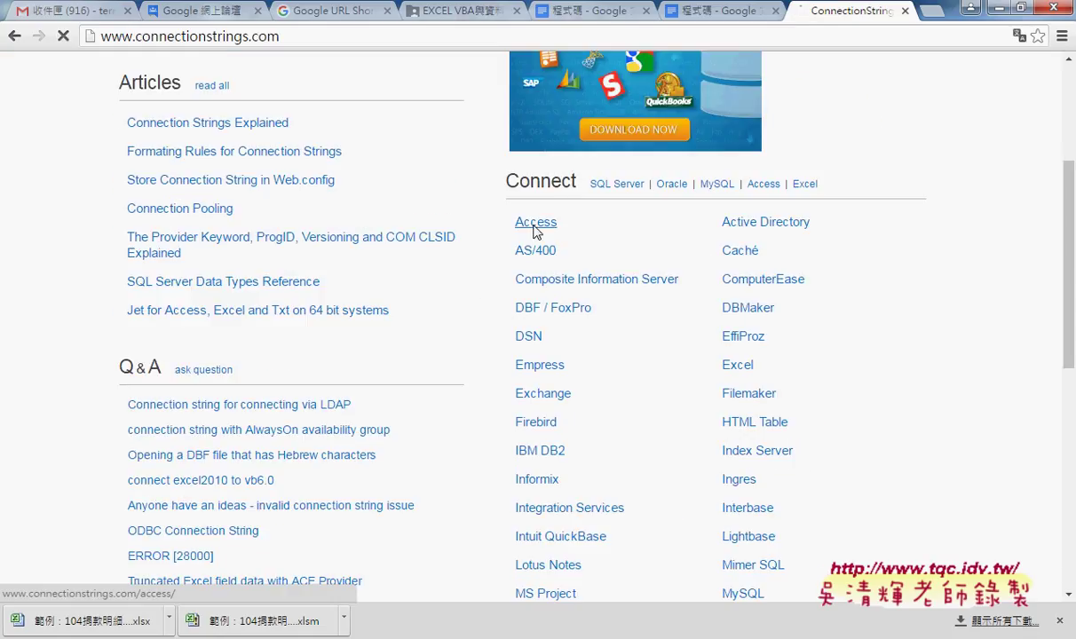
click(534, 224)
scroll(724, 257, down, 2)
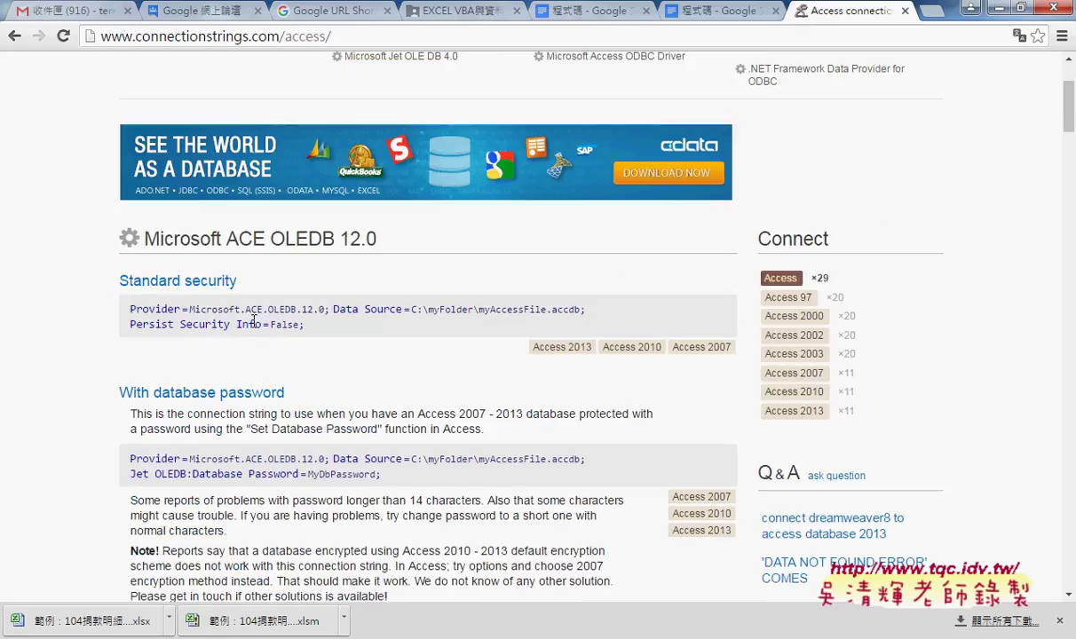
Copy the ACE OLEDB 12.0 standard security string and compare it with the macro's myCon.Open line.
drag(130, 309, 405, 312)
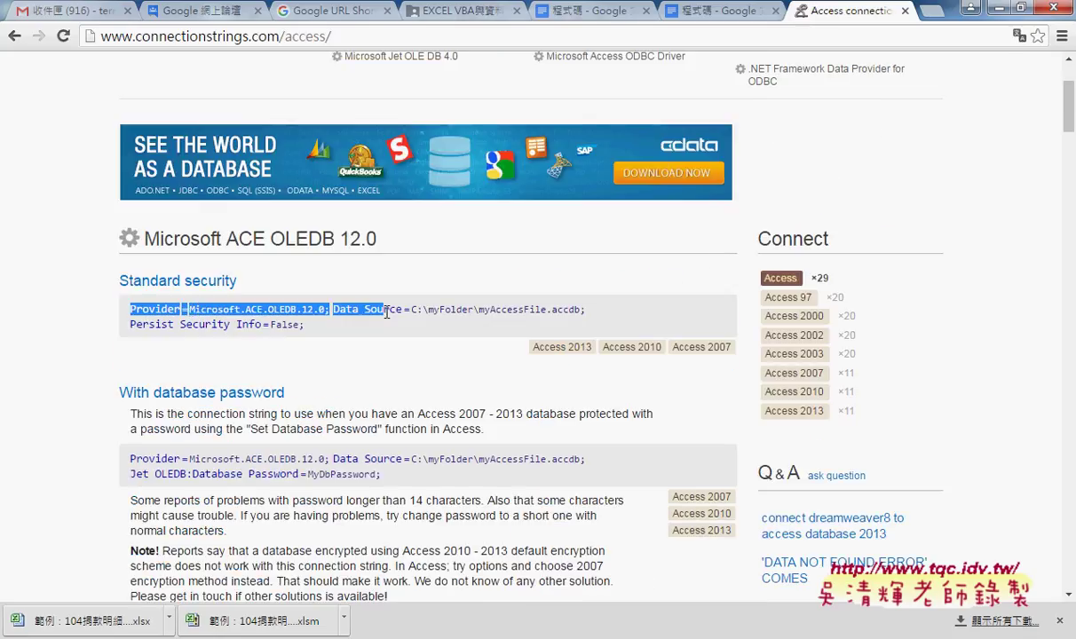
drag(405, 312, 600, 312)
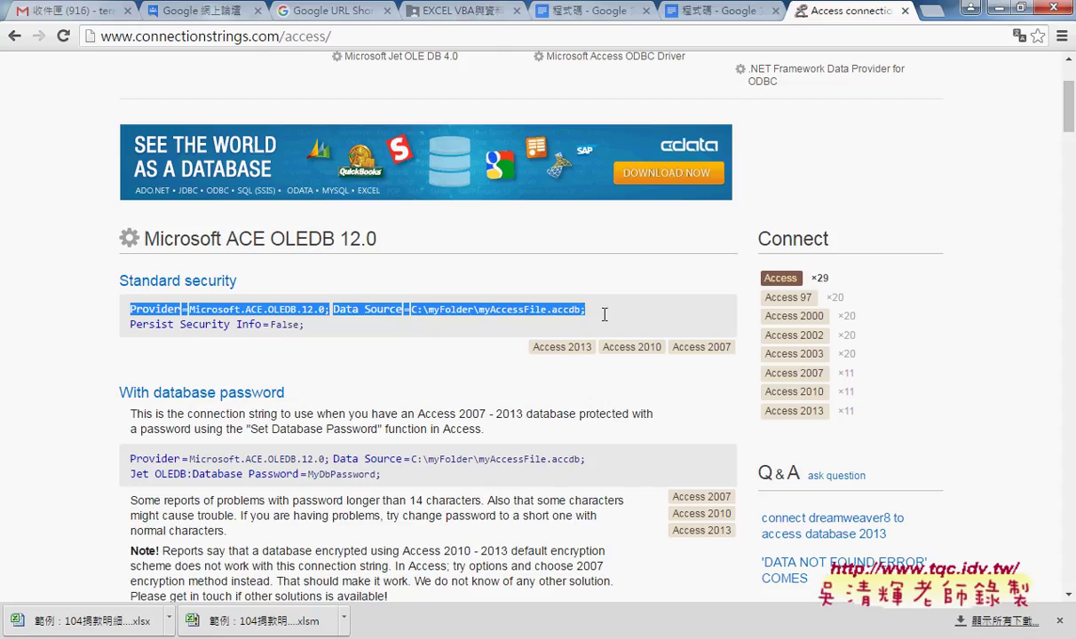
right_click(476, 312)
click(493, 318)
mouse_move(266, 621)
click(342, 578)
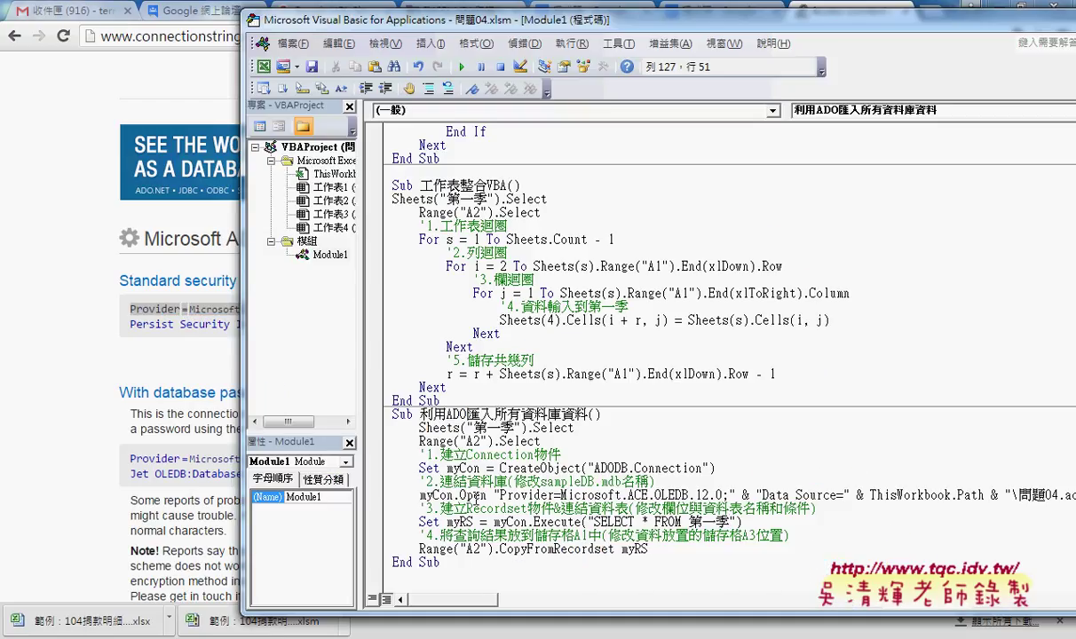
drag(495, 494, 1045, 504)
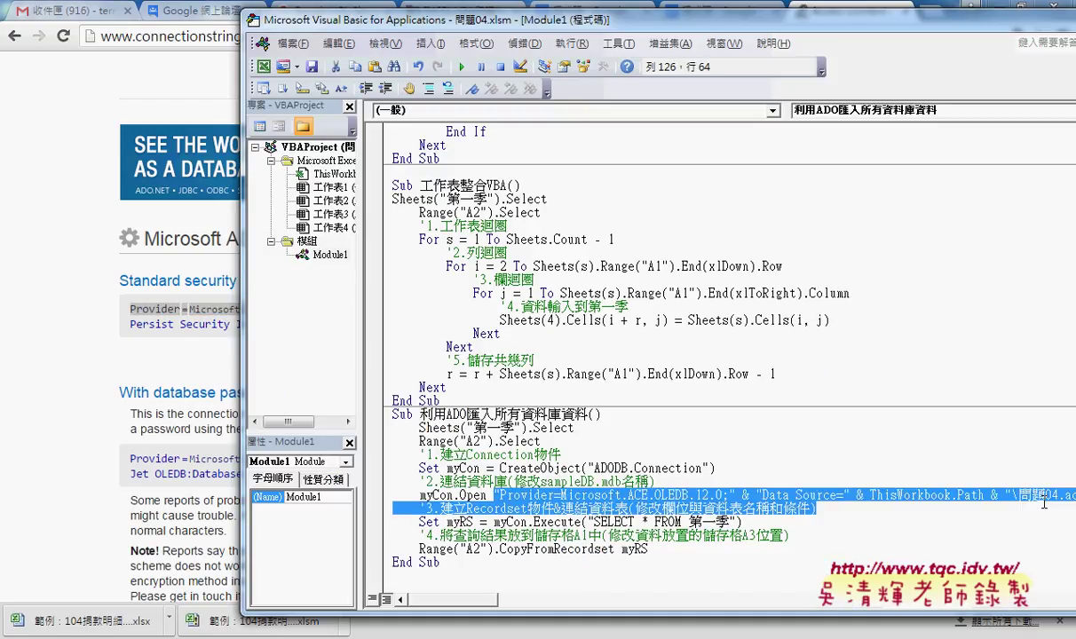
click(92, 296)
scroll(107, 376, up, 2)
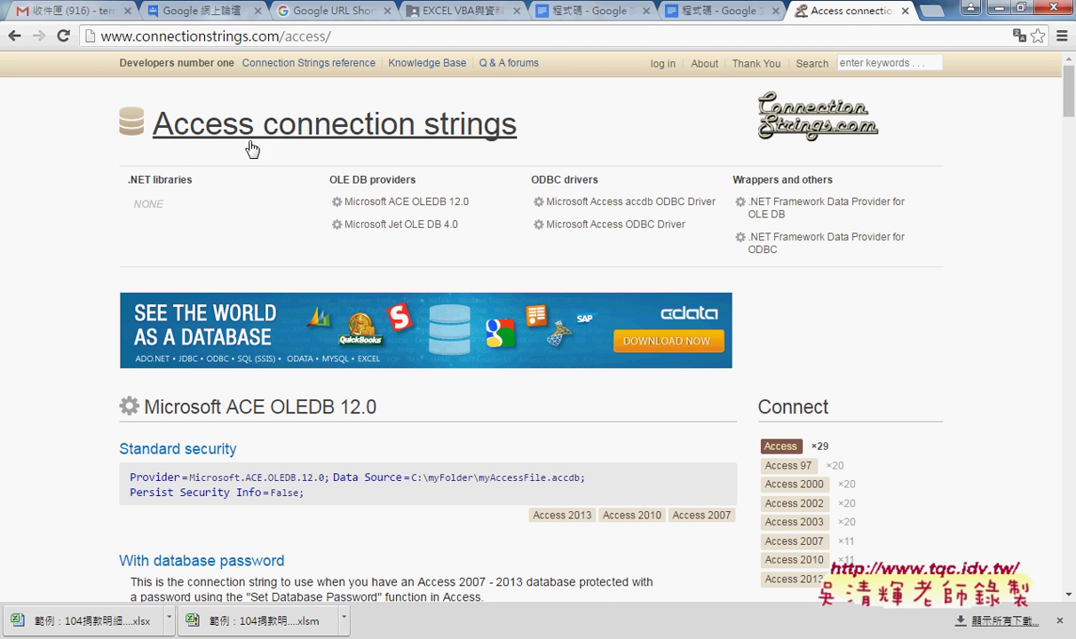
Open SQL Server Native Client 11.0 ODBC Driver strings and select the standard security string.
click(14, 36)
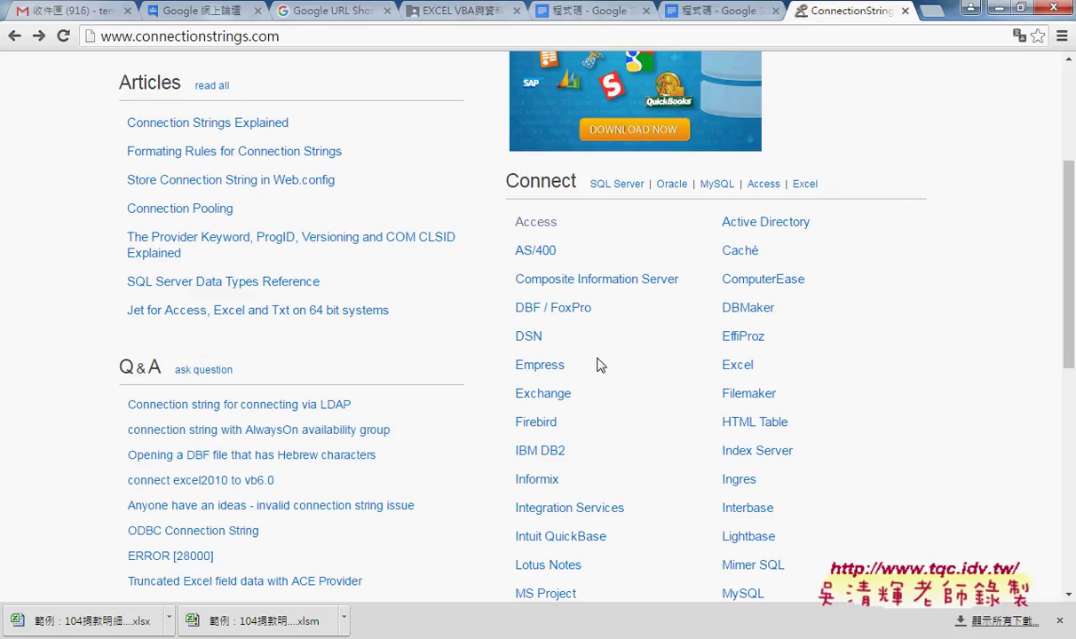
scroll(598, 365, down, 1)
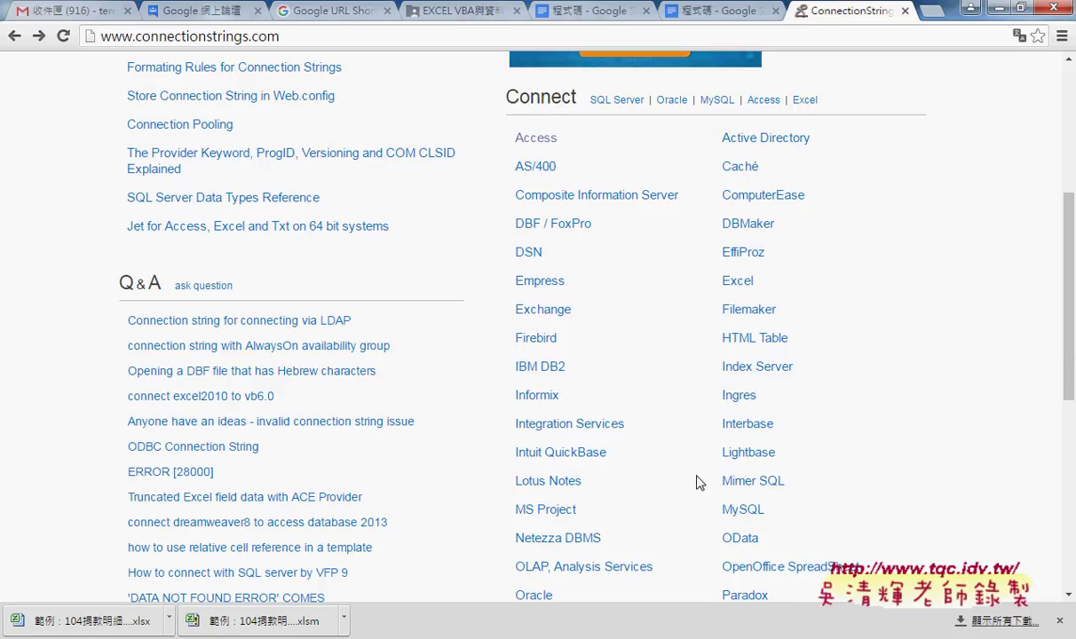
scroll(918, 503, down, 1)
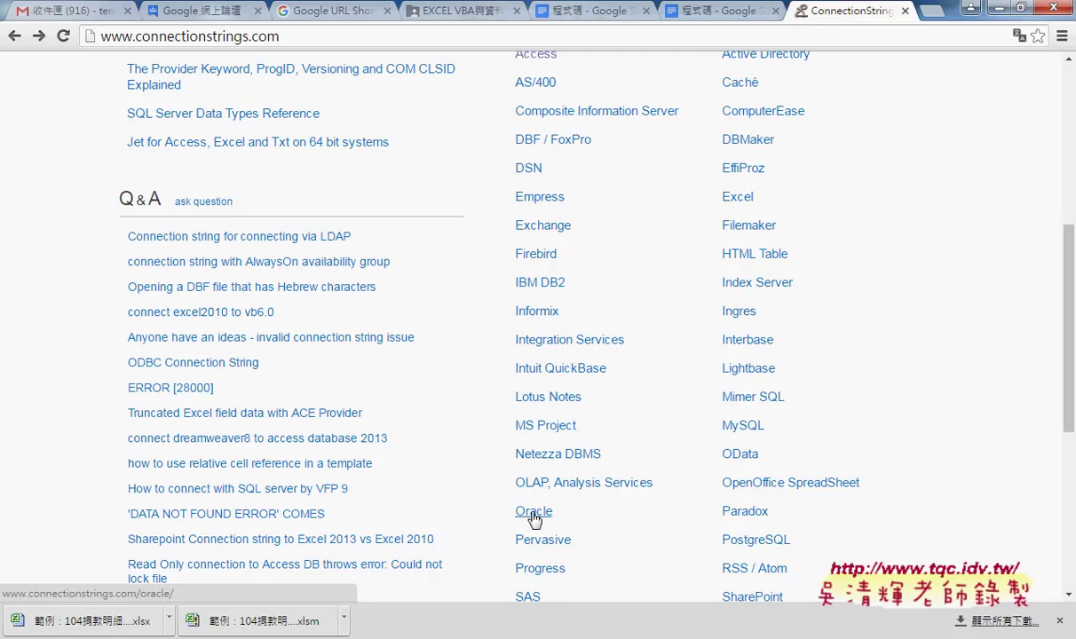
scroll(497, 504, up, 1)
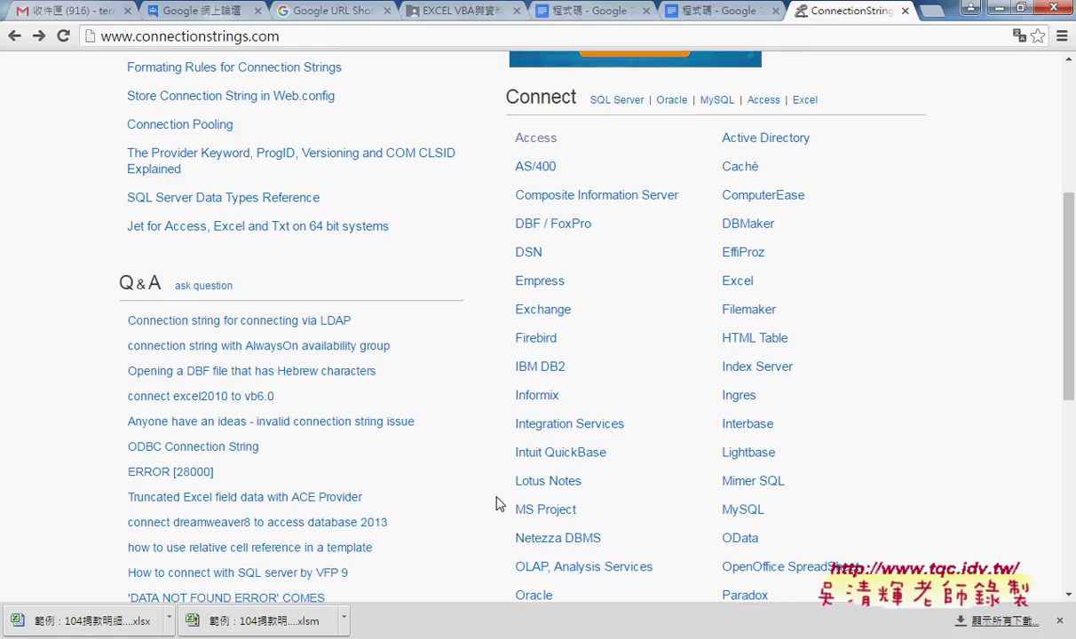
scroll(497, 505, down, 2)
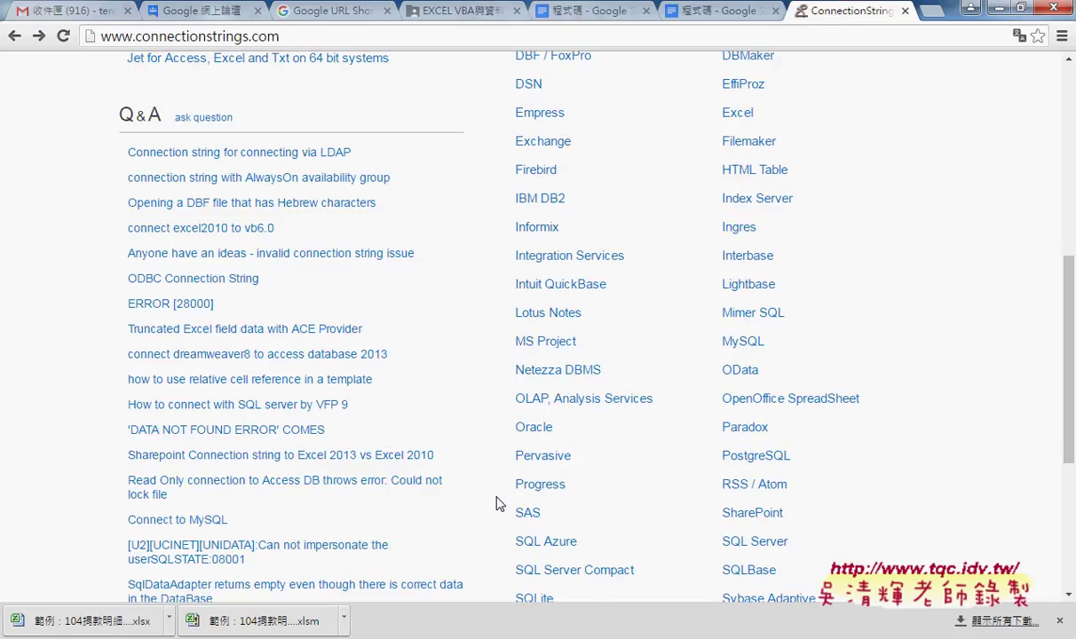
scroll(497, 504, down, 1)
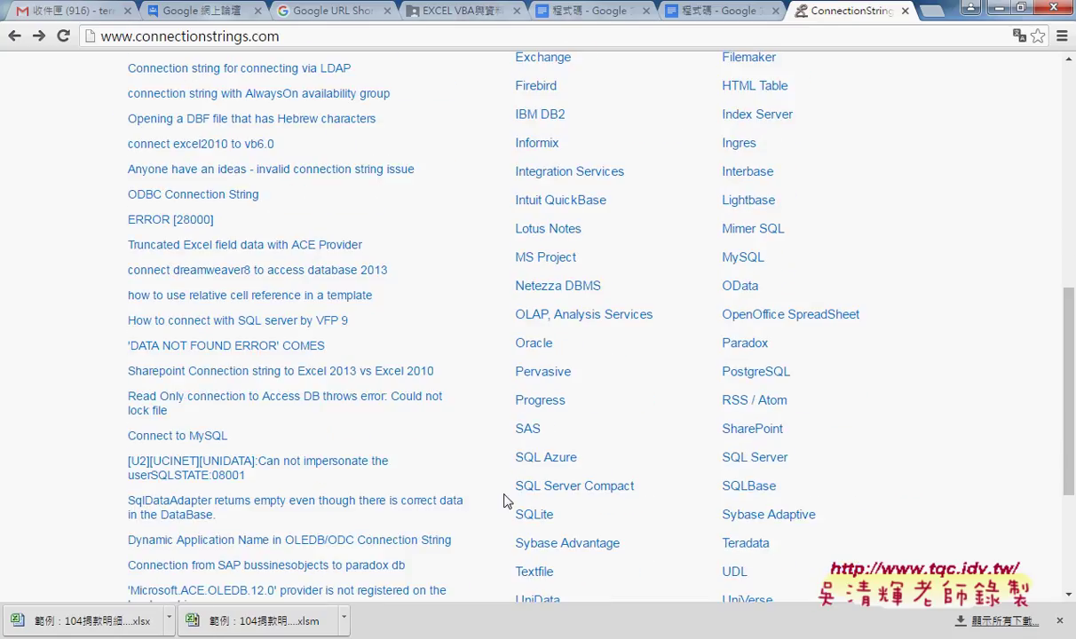
click(750, 457)
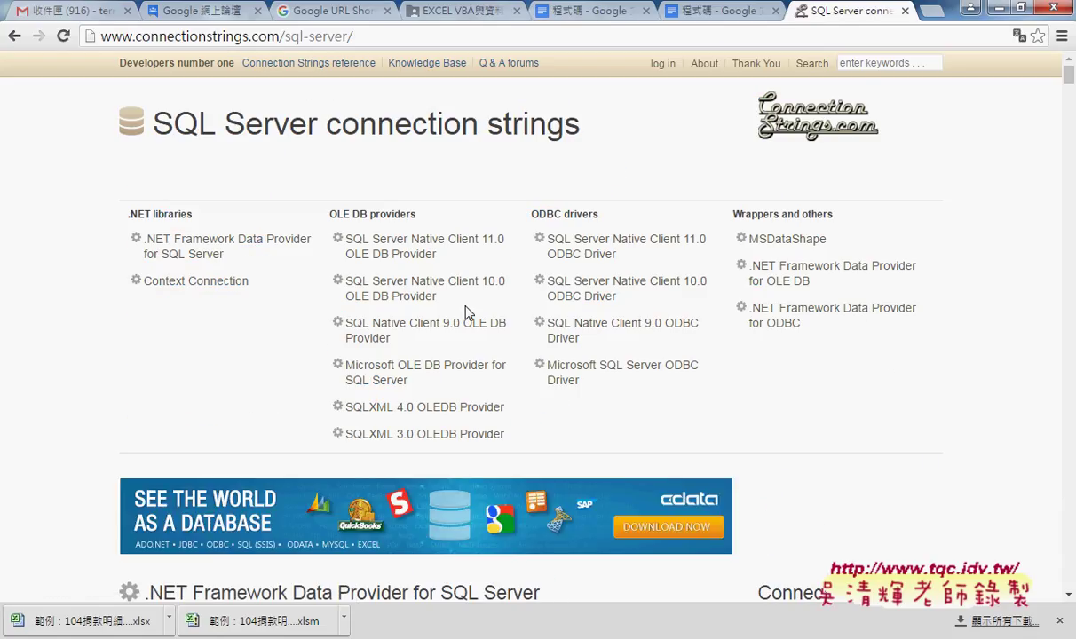
click(601, 257)
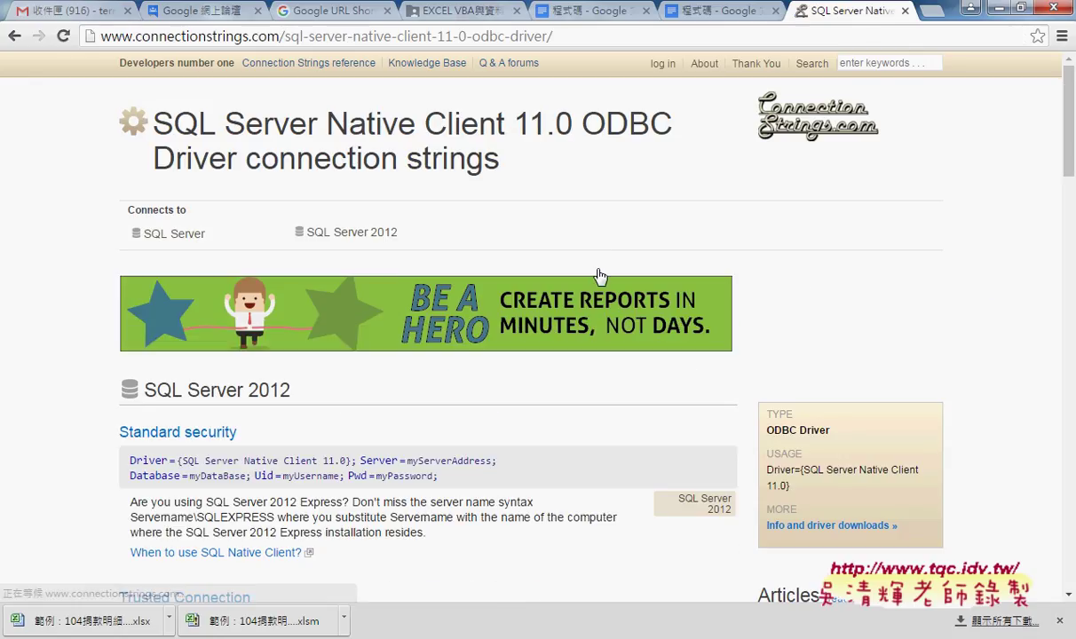
scroll(601, 276, down, 1)
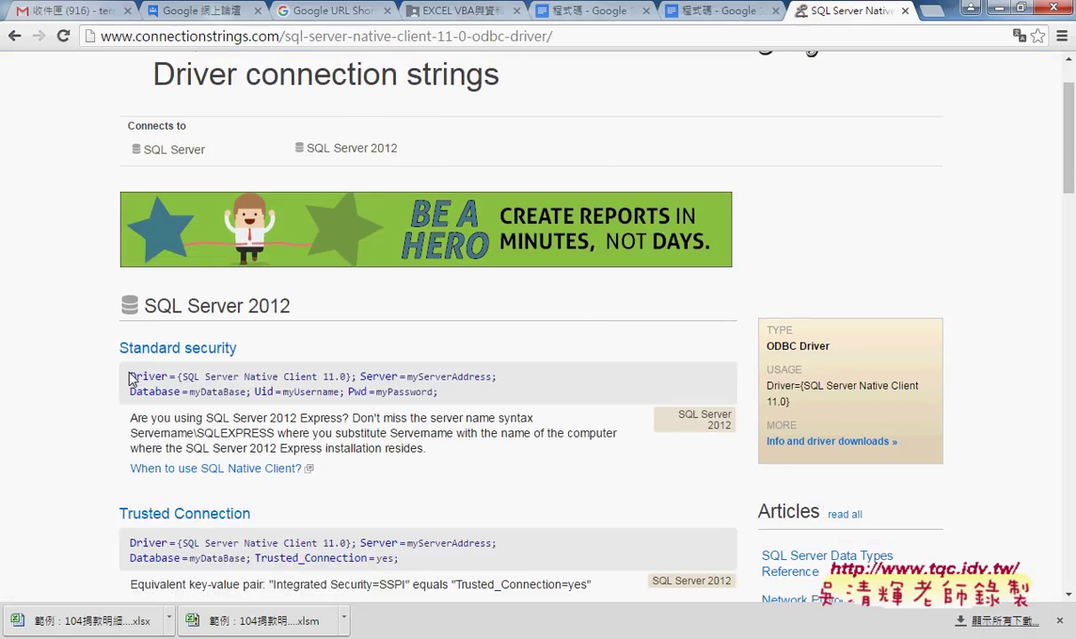
drag(129, 379, 432, 391)
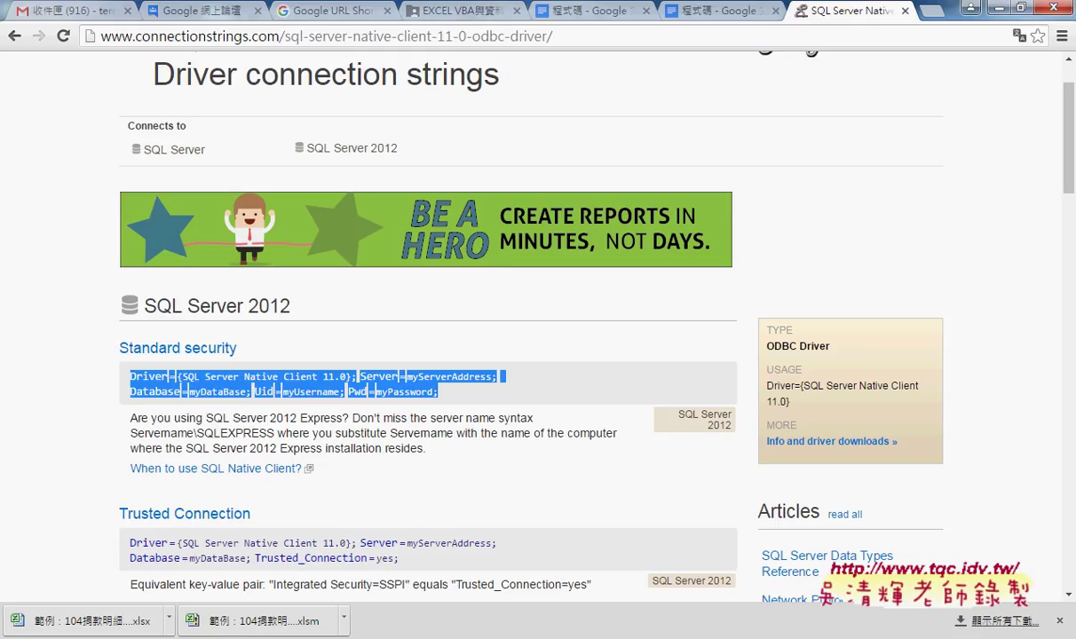
Select the ADO import macro in the VBA editor, then return to the 程式碼 document.
click(284, 633)
click(383, 607)
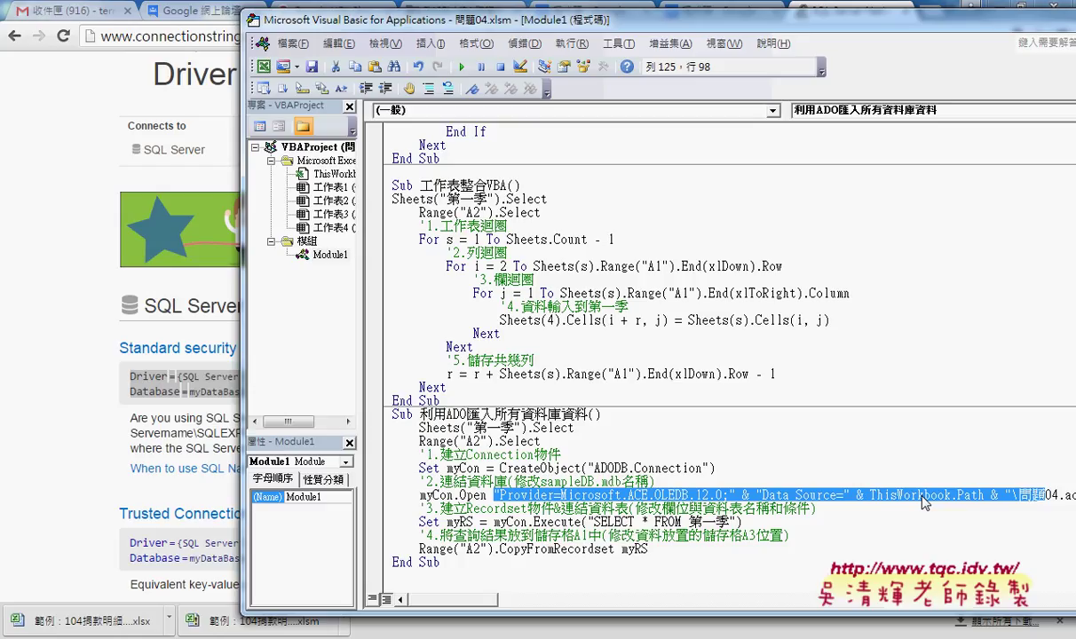
mouse_move(441, 561)
mouse_down()
mouse_move(396, 468)
mouse_move(394, 414)
mouse_up()
click(29, 153)
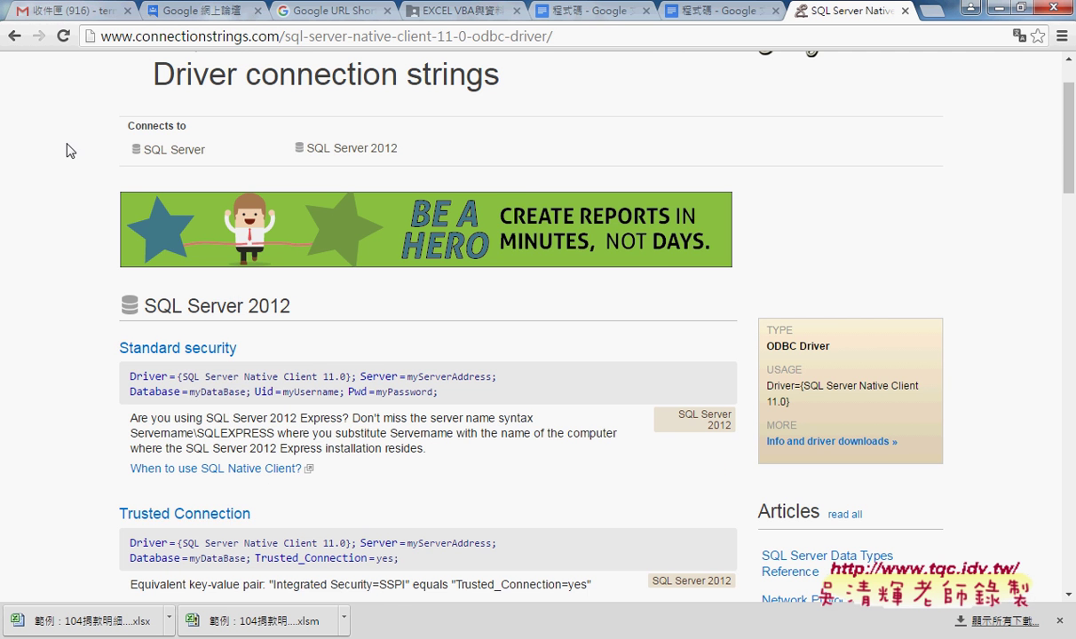
click(684, 11)
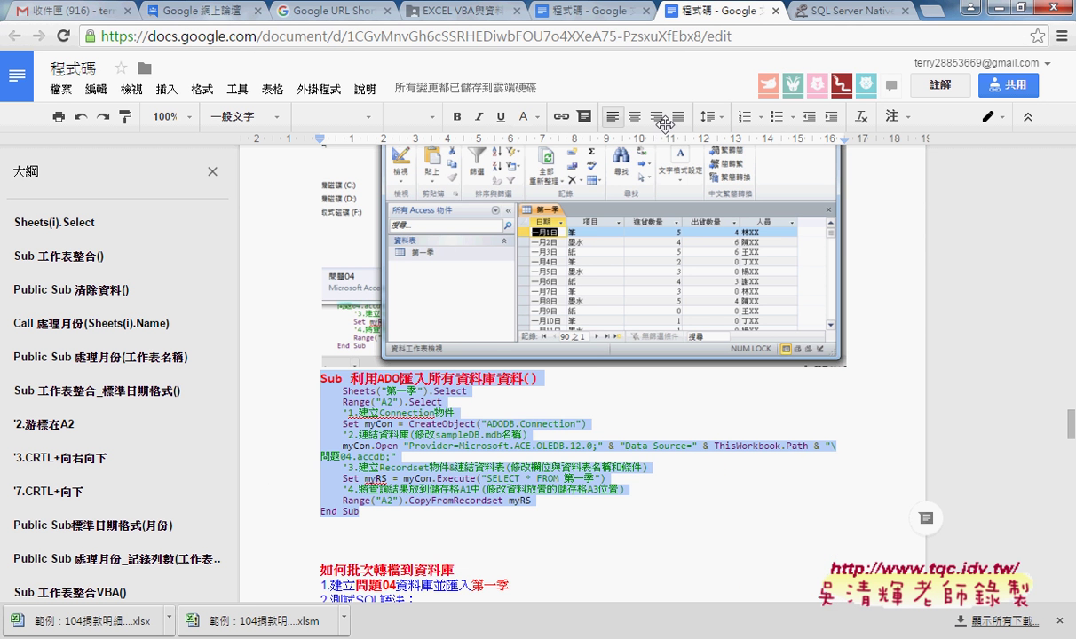
Skim the 程式碼 macro notes, then go back to the top of the SQL Server Native Client 11.0 ODBC page.
scroll(467, 344, up, 2)
scroll(468, 343, up, 2)
scroll(468, 344, up, 2)
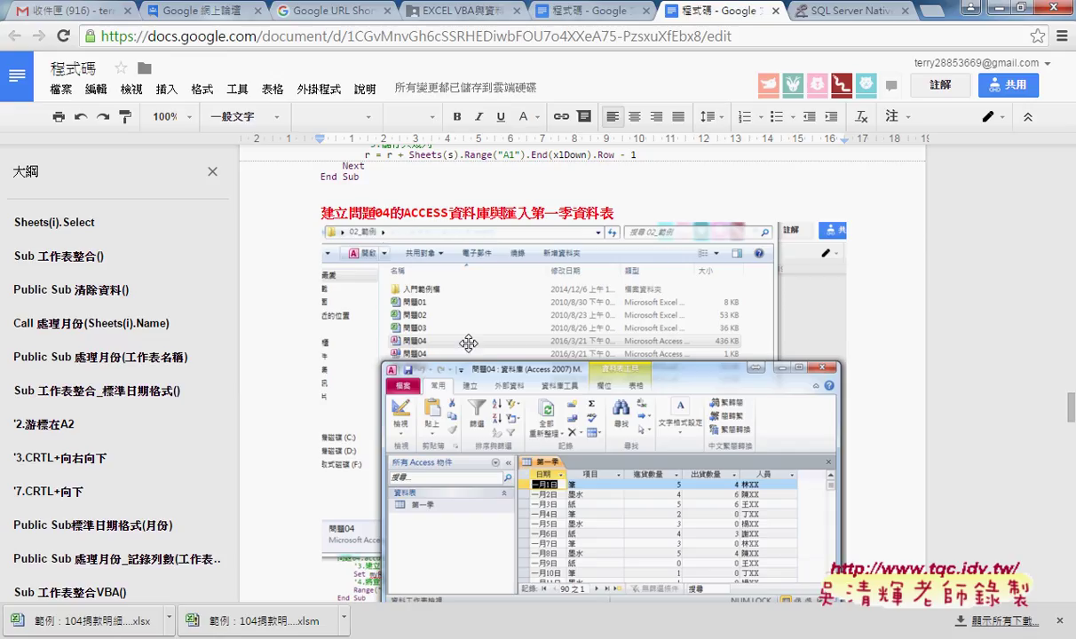
scroll(468, 343, down, 5)
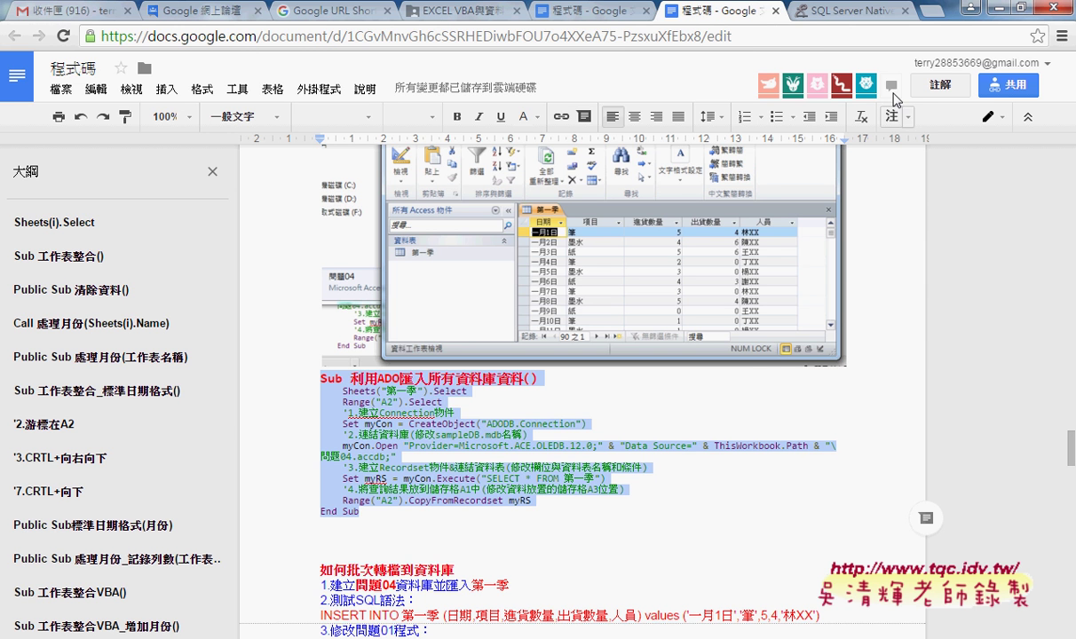
click(835, 9)
scroll(845, 224, up, 2)
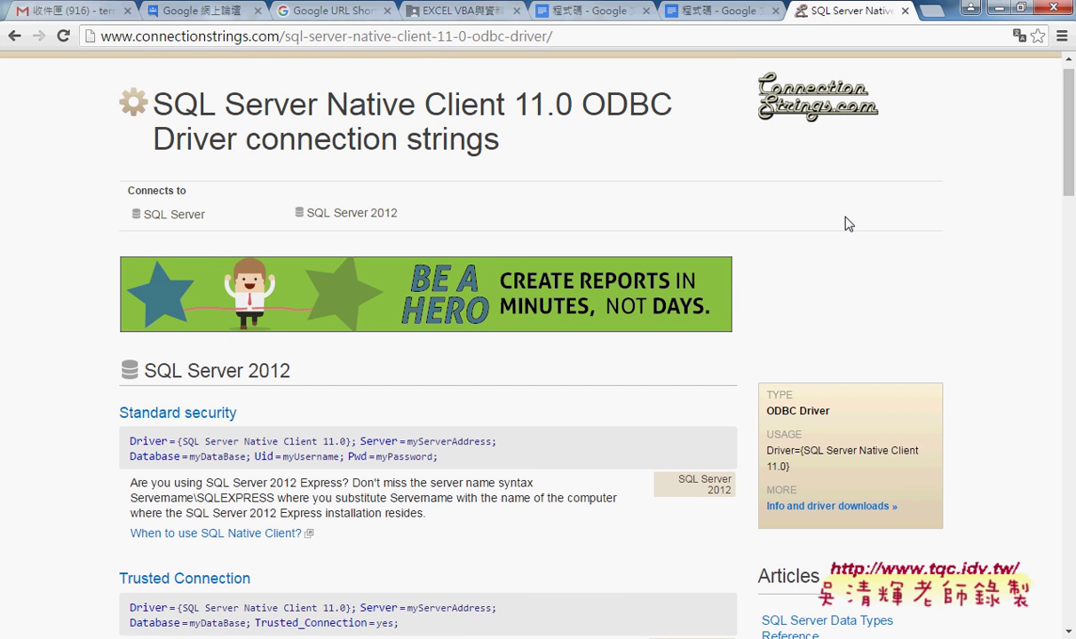
Go back to the /sql-server/ overview listing .NET, OLE DB, ODBC and wrapper providers.
click(16, 35)
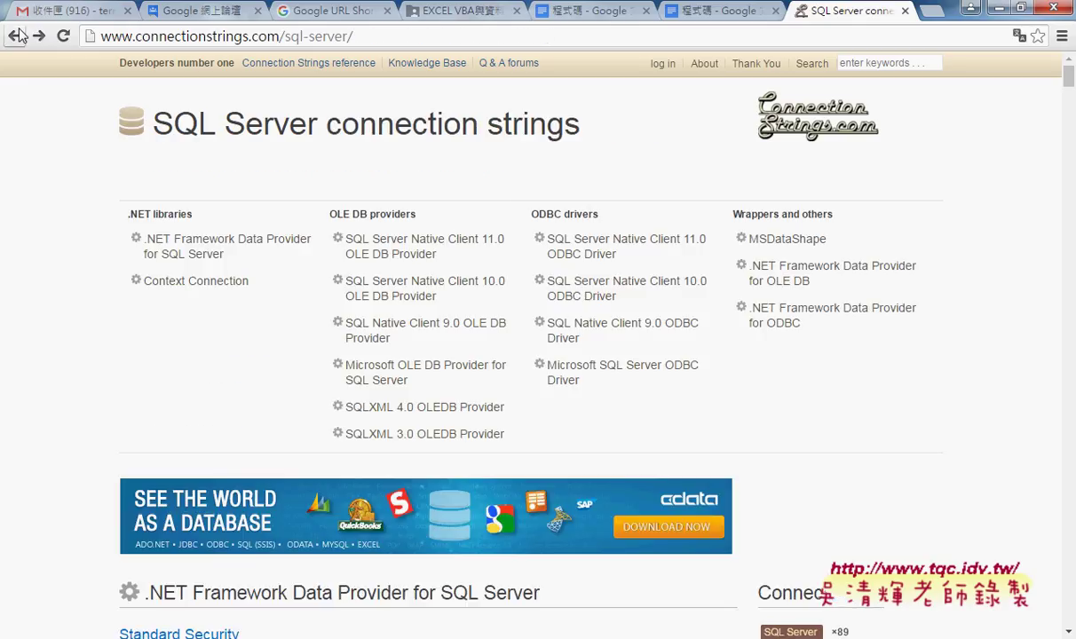